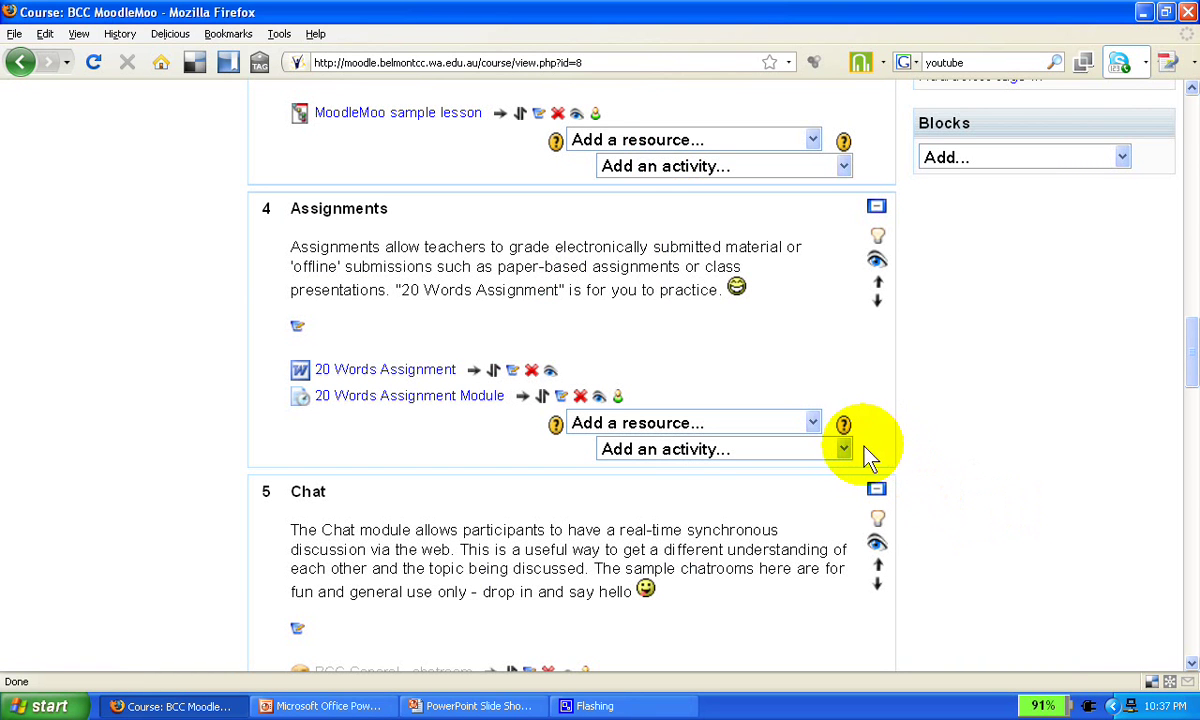
Add an "Advanced uploading of files" assignment activity to topic 4, Assignments.
{"action": "scroll", "coordinate": [845, 455], "scroll_direction": "down", "scroll_amount": 2}
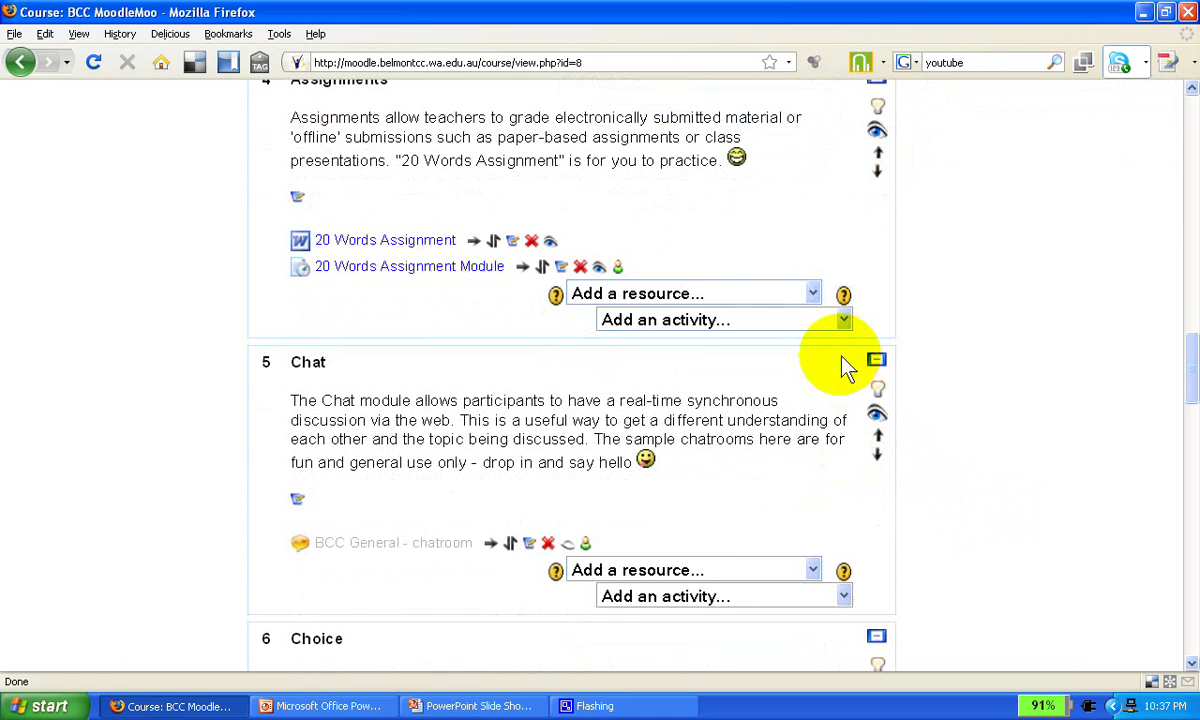
{"action": "left_click", "coordinate": [845, 320]}
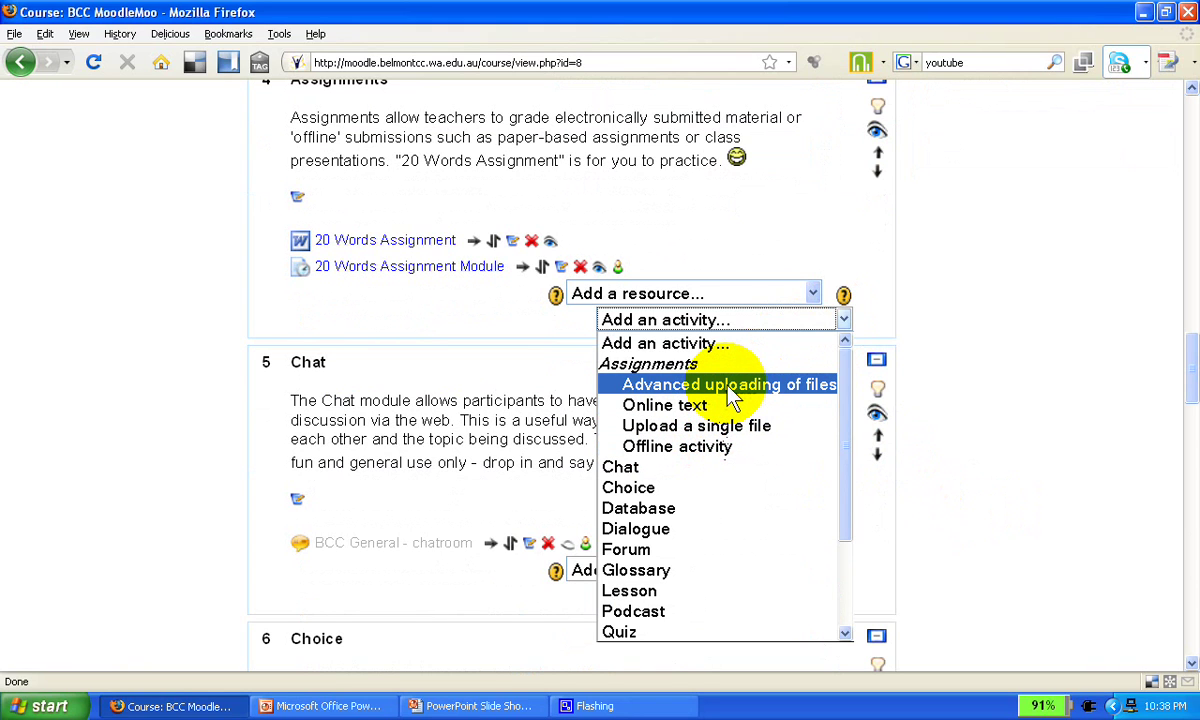
{"action": "left_click", "coordinate": [729, 385]}
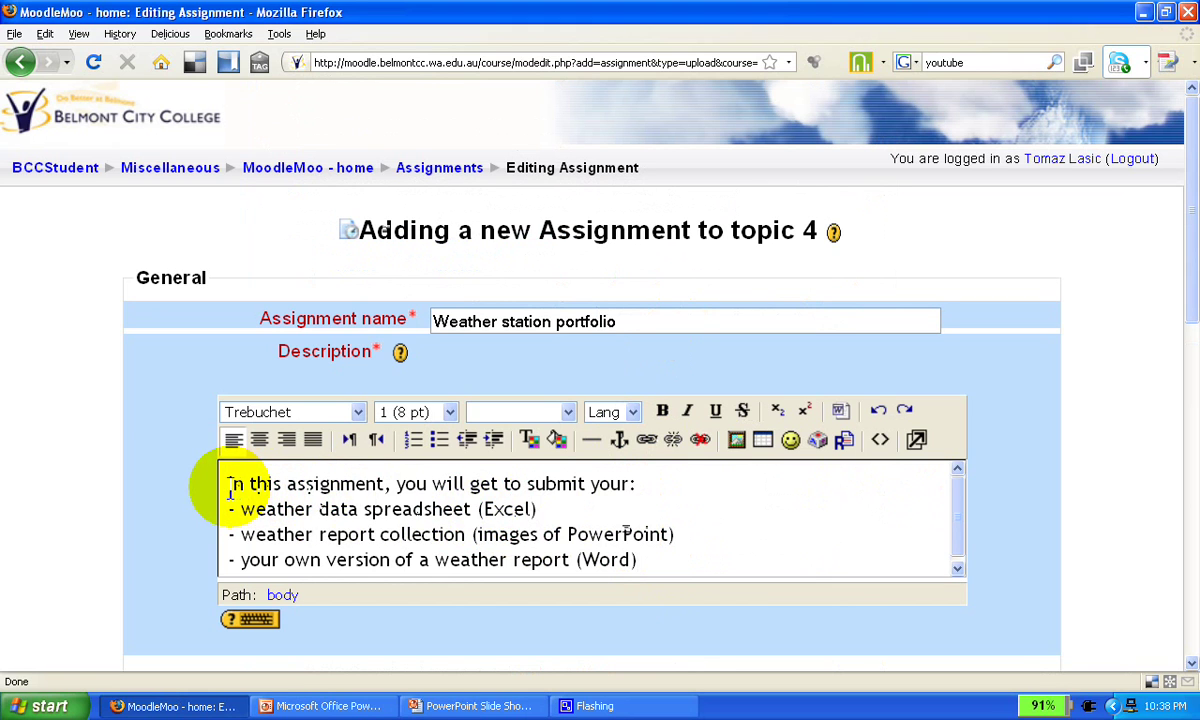
Review the Weather station portfolio assignment's description and the options for Grade and Prevent late submissions.
{"action": "left_click_drag", "start_coordinate": [227, 484], "coordinate": [664, 562]}
{"action": "left_click", "coordinate": [667, 564]}
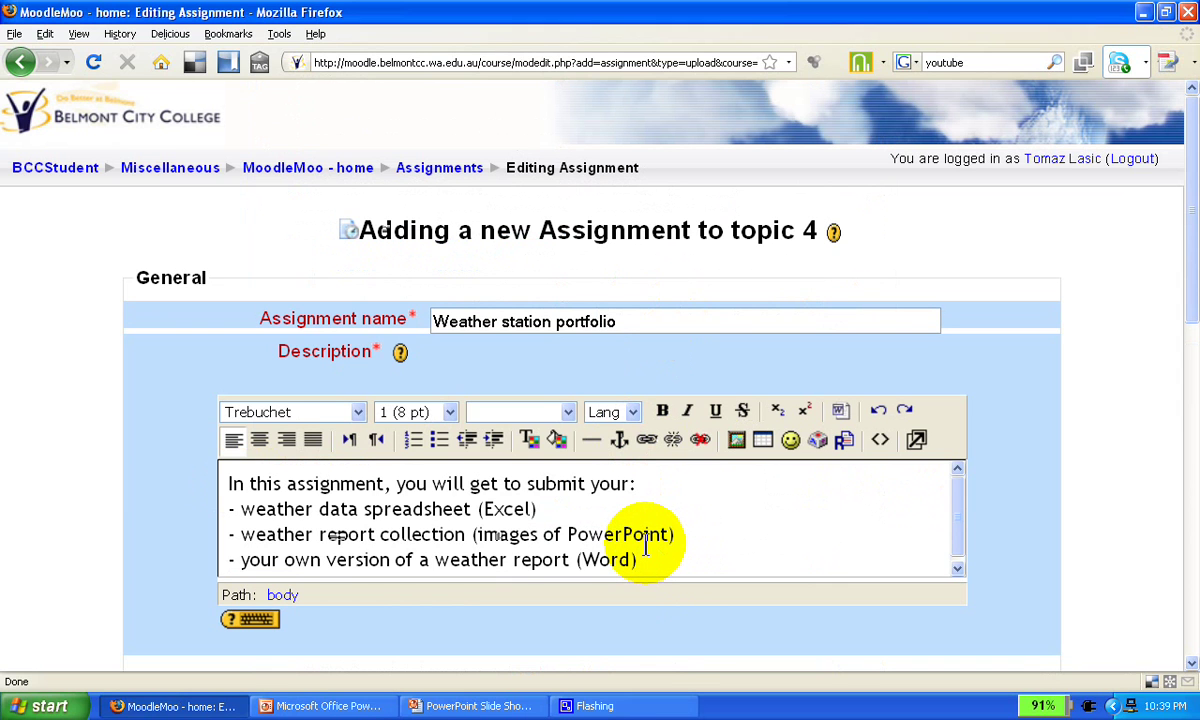
{"action": "scroll", "coordinate": [646, 545], "scroll_direction": "down", "scroll_amount": 1}
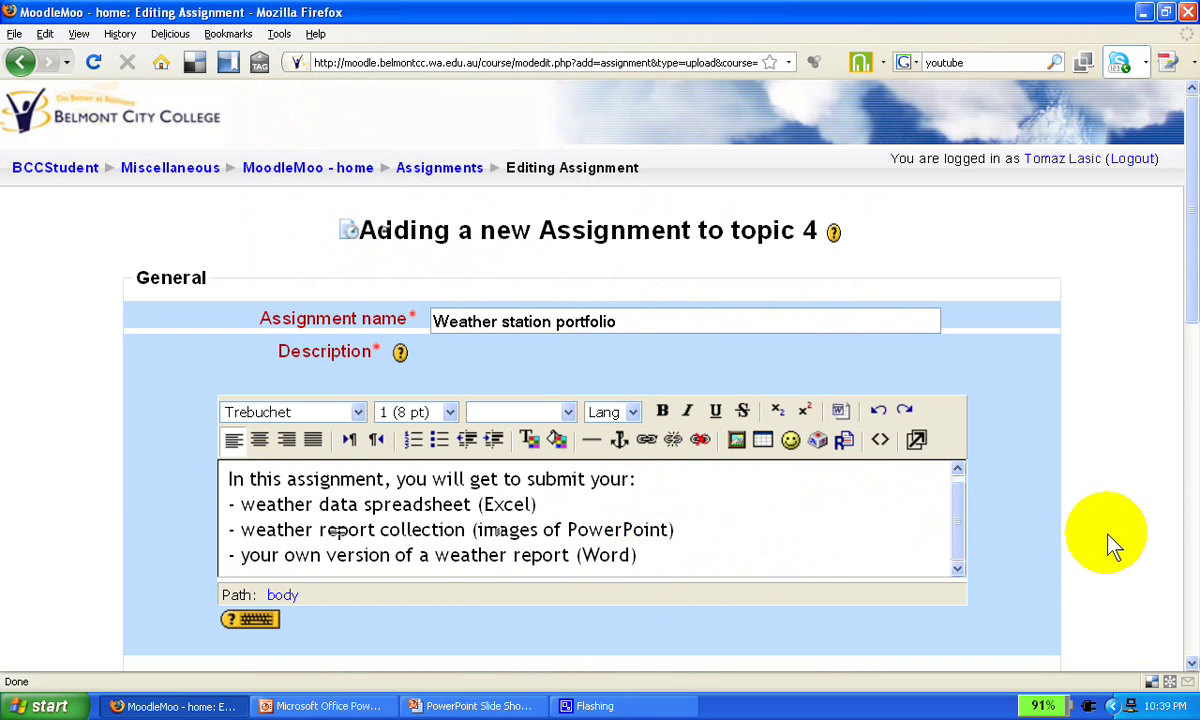
{"action": "scroll", "coordinate": [1108, 534], "scroll_direction": "down", "scroll_amount": 10}
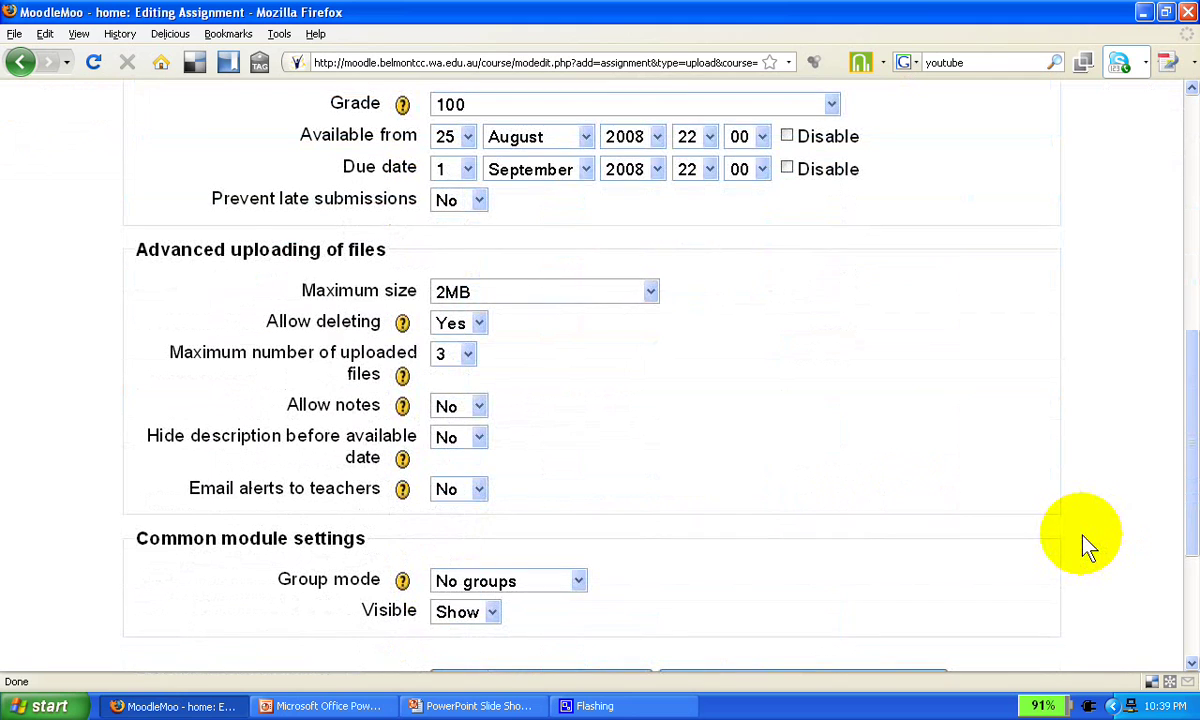
{"action": "left_click", "coordinate": [831, 106]}
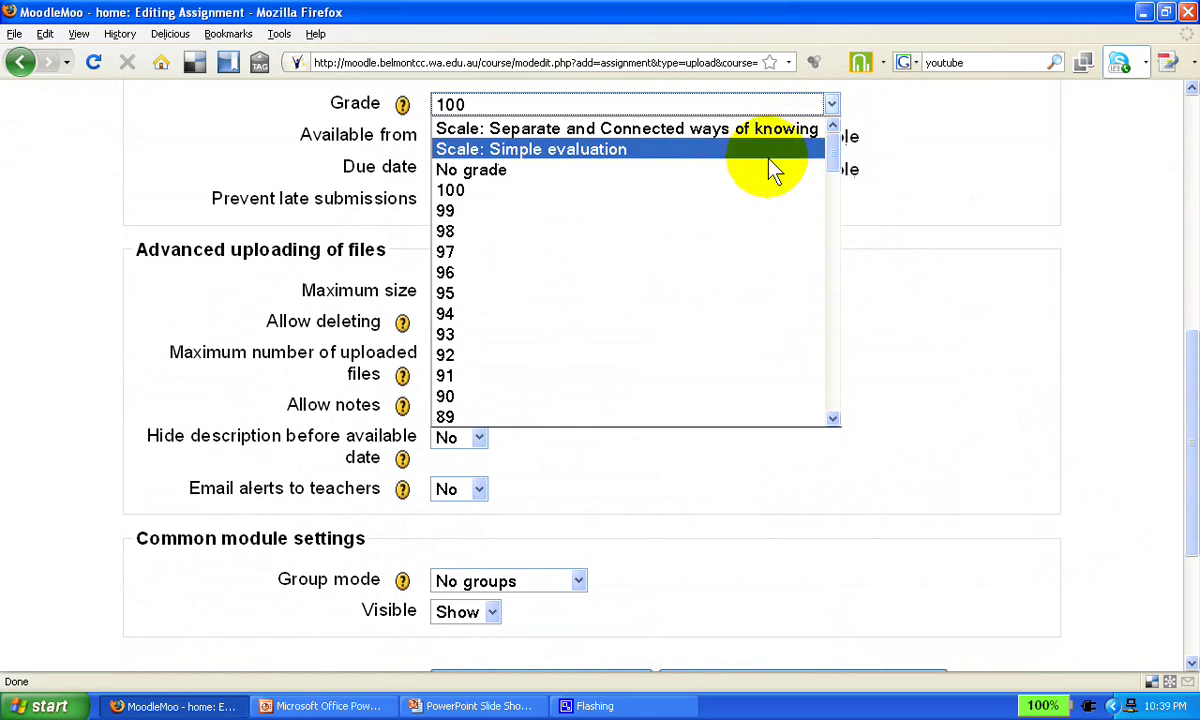
{"action": "left_click", "coordinate": [927, 152]}
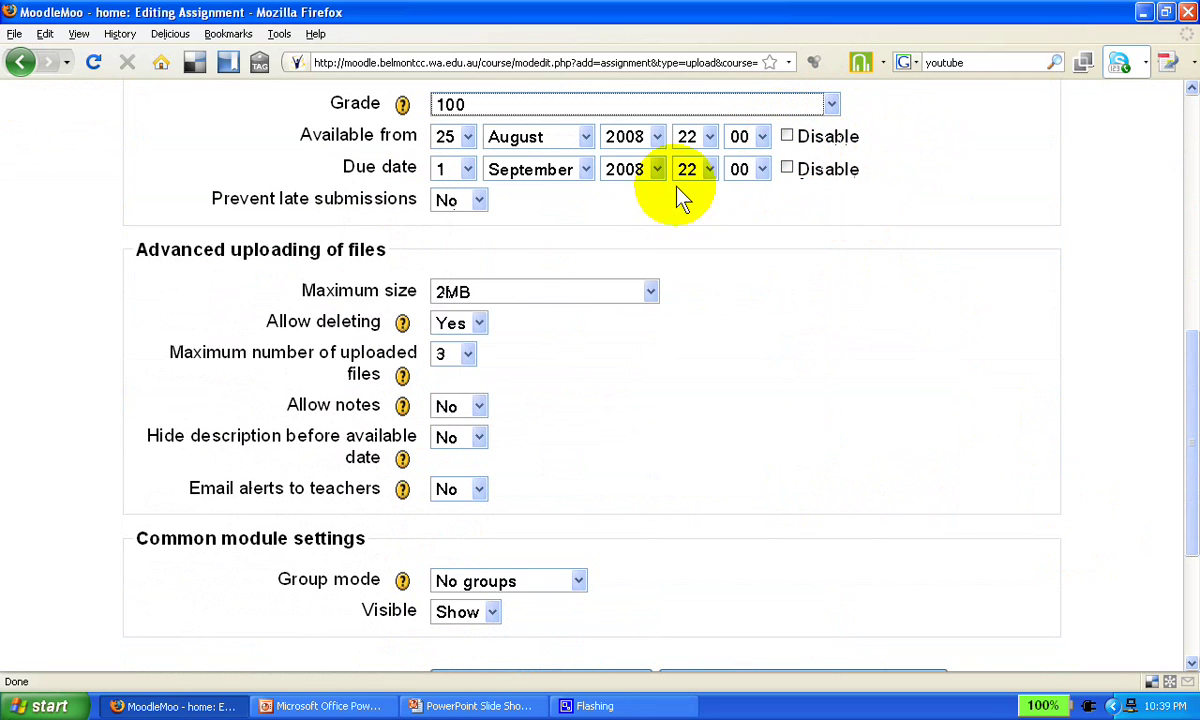
{"action": "left_click", "coordinate": [481, 198]}
{"action": "left_click", "coordinate": [483, 202]}
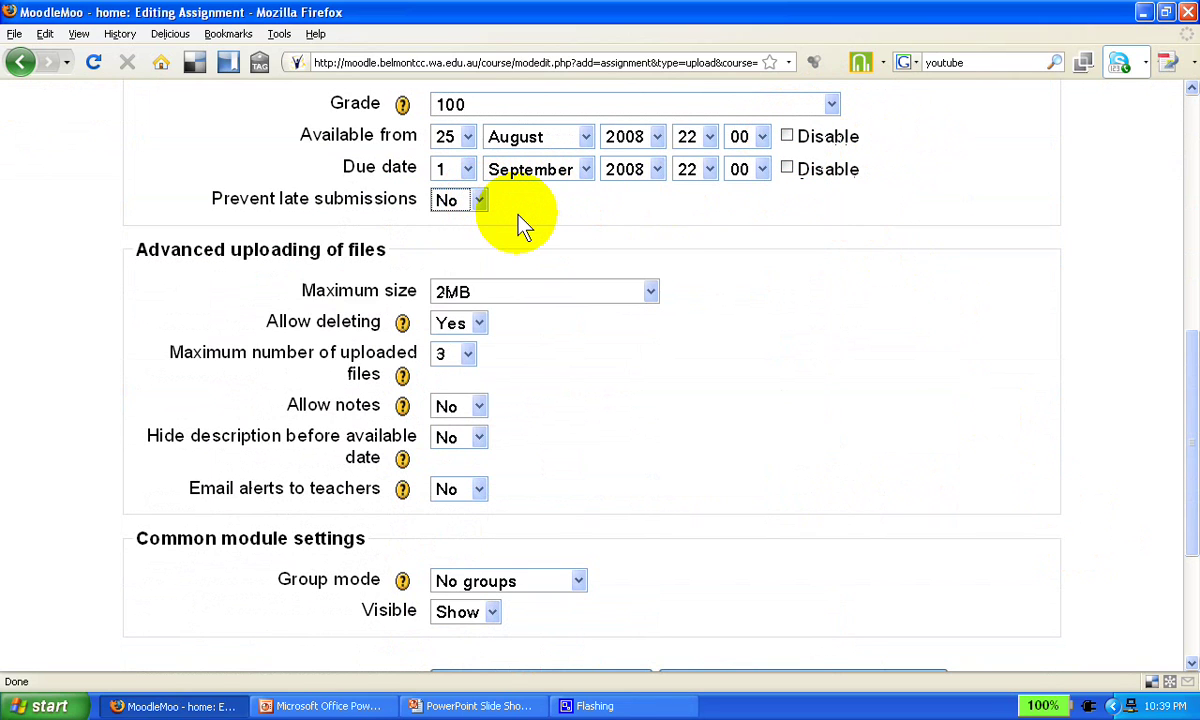
Examine the choices for maximum upload size and maximum number of uploaded files.
{"action": "left_click", "coordinate": [652, 294]}
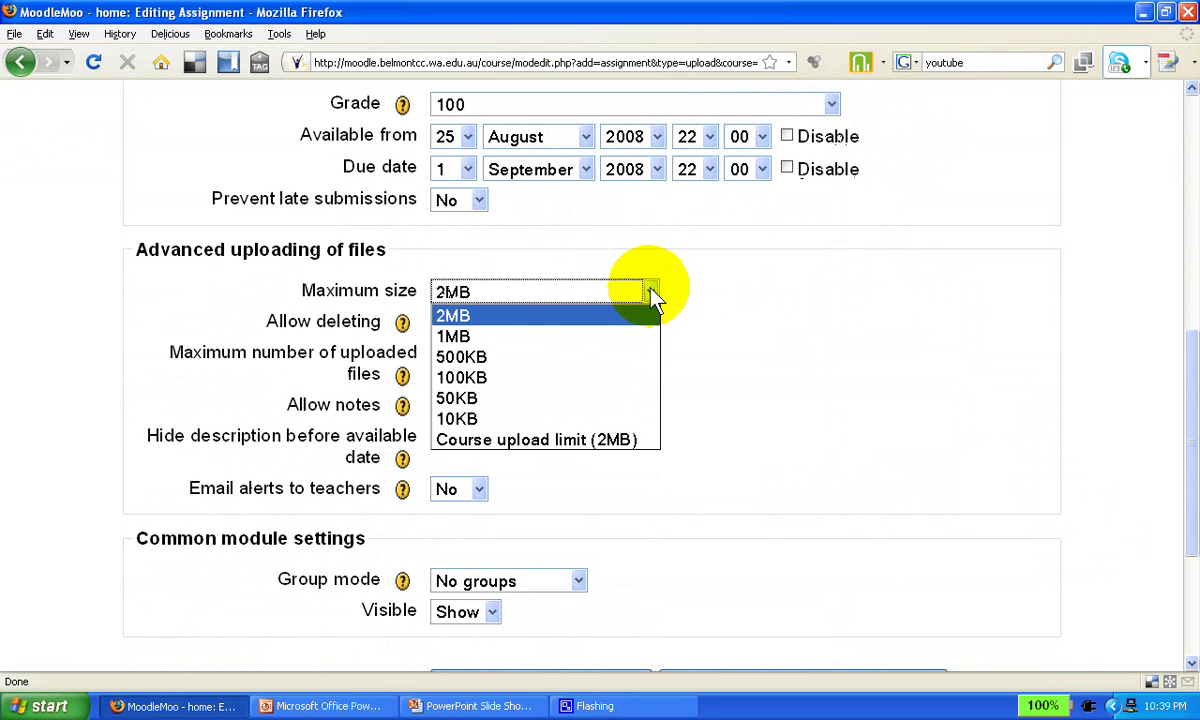
{"action": "left_click", "coordinate": [652, 294]}
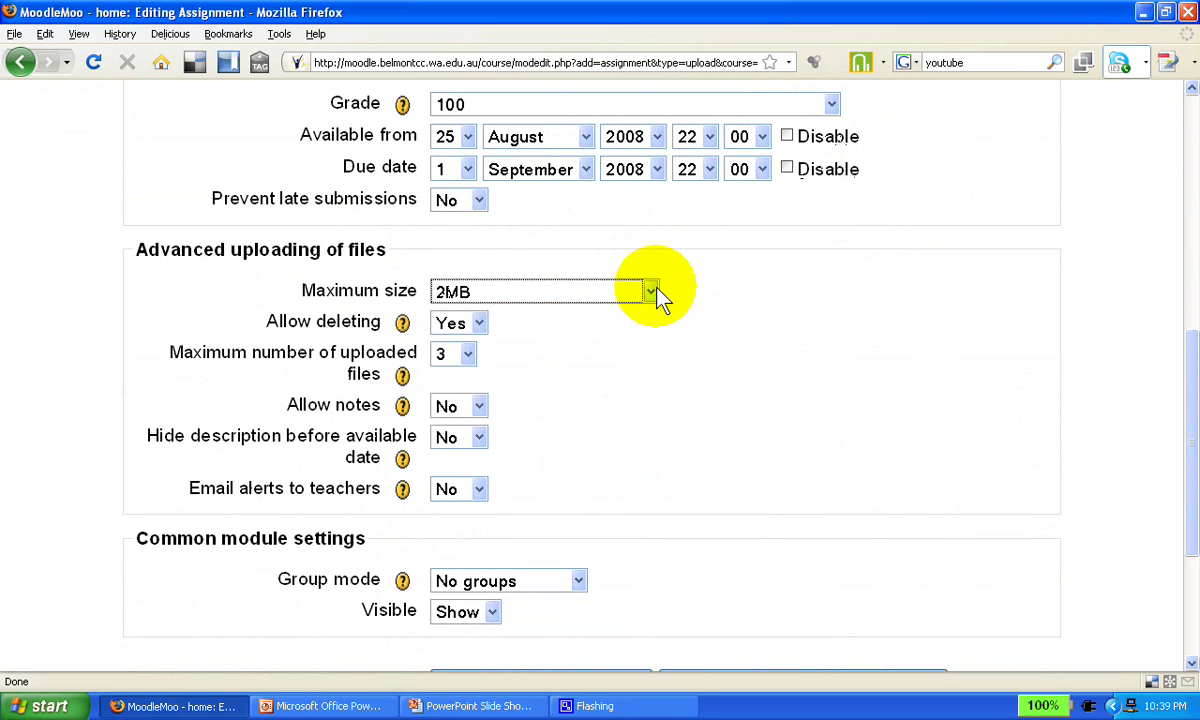
{"action": "left_click", "coordinate": [468, 355]}
{"action": "left_click", "coordinate": [472, 356]}
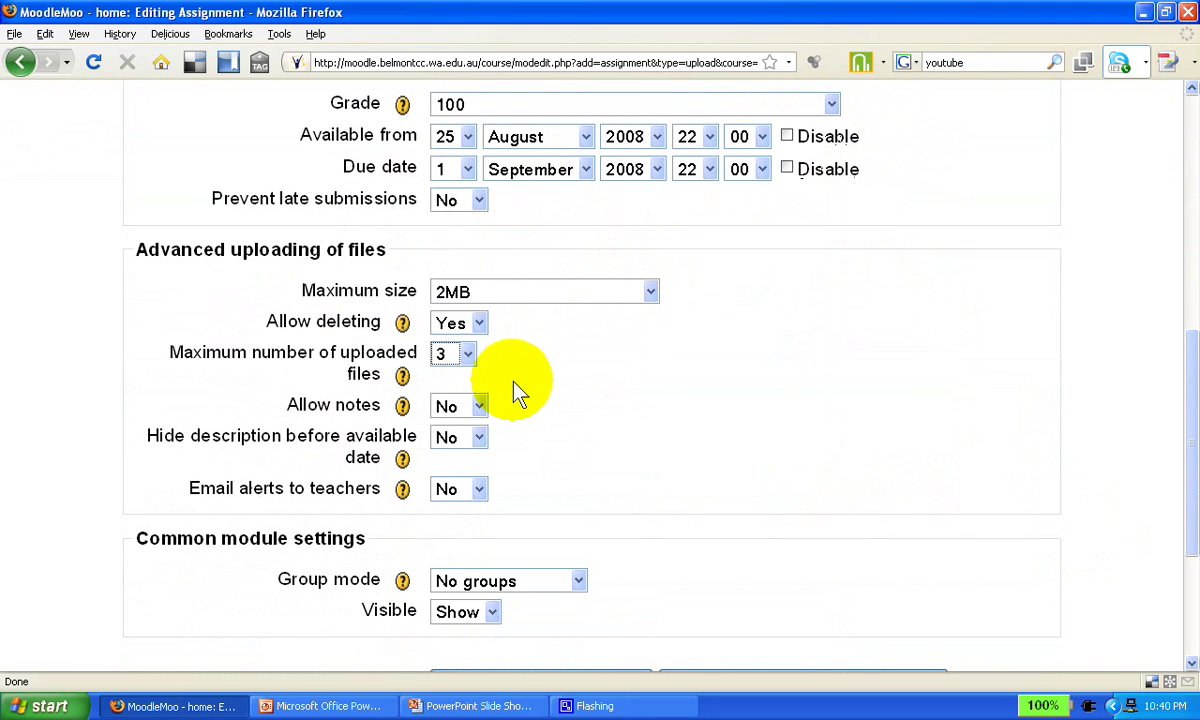
Switch Allow notes to Yes and back to No, and check the options for hiding the description before the available date.
{"action": "left_click", "coordinate": [481, 406]}
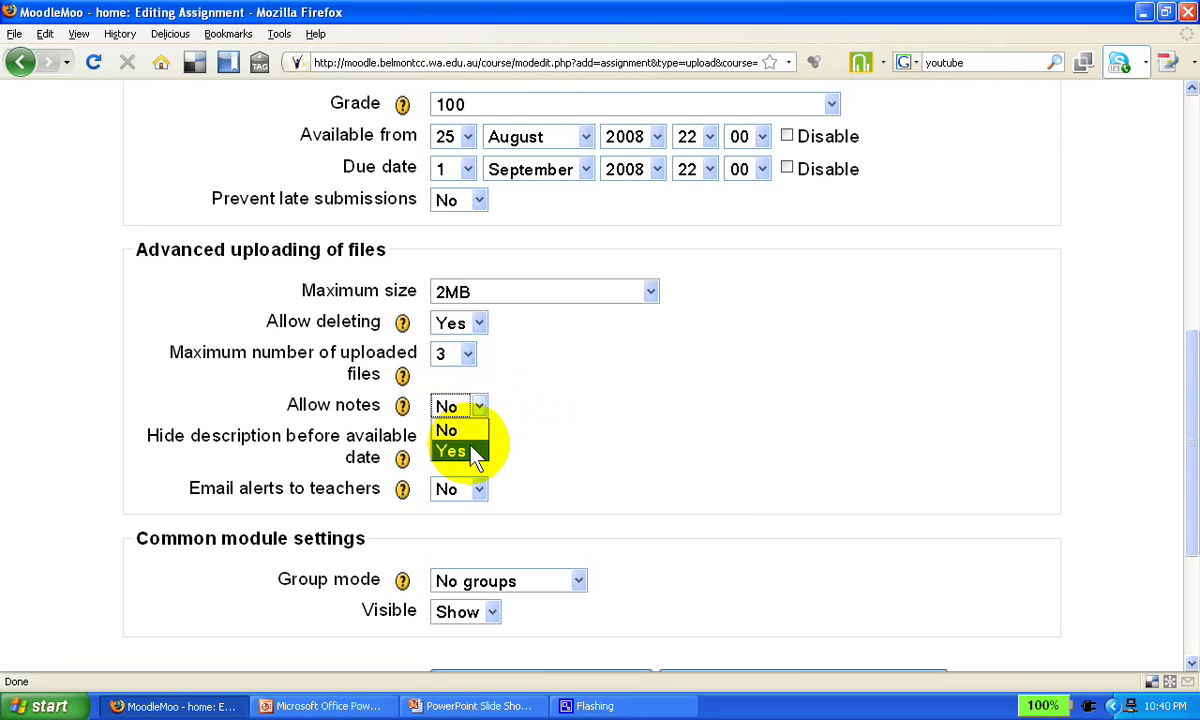
{"action": "left_click", "coordinate": [474, 452]}
{"action": "left_click", "coordinate": [484, 406]}
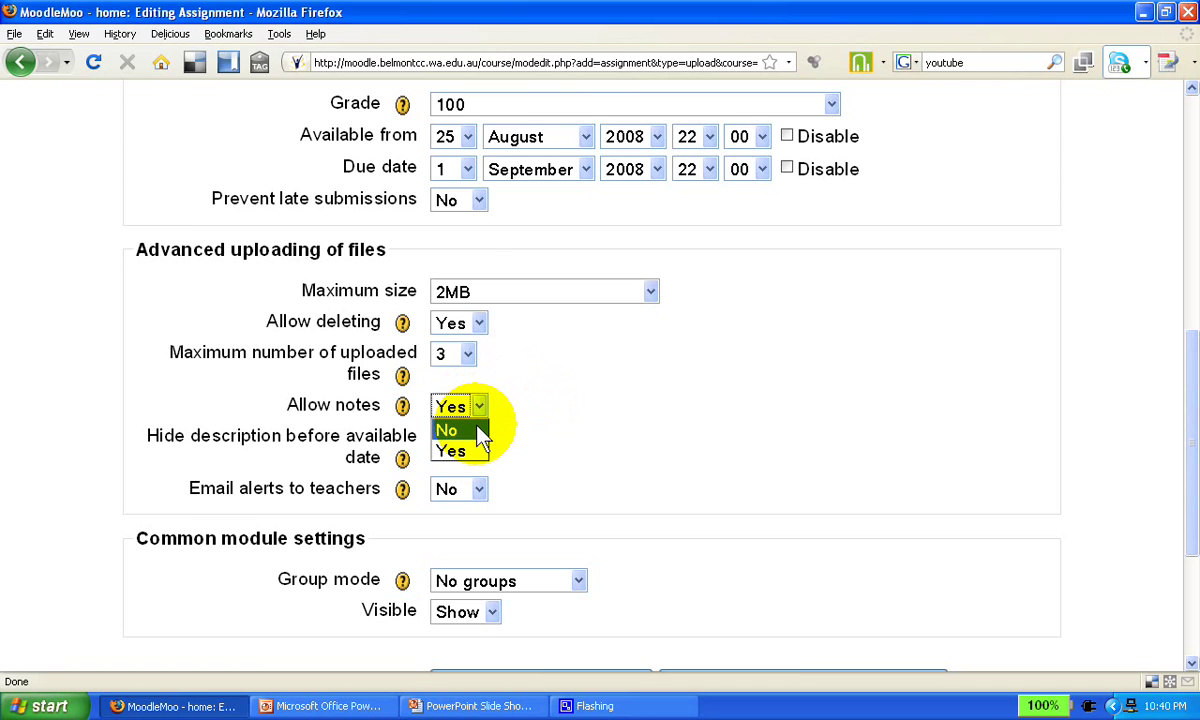
{"action": "left_click", "coordinate": [480, 431]}
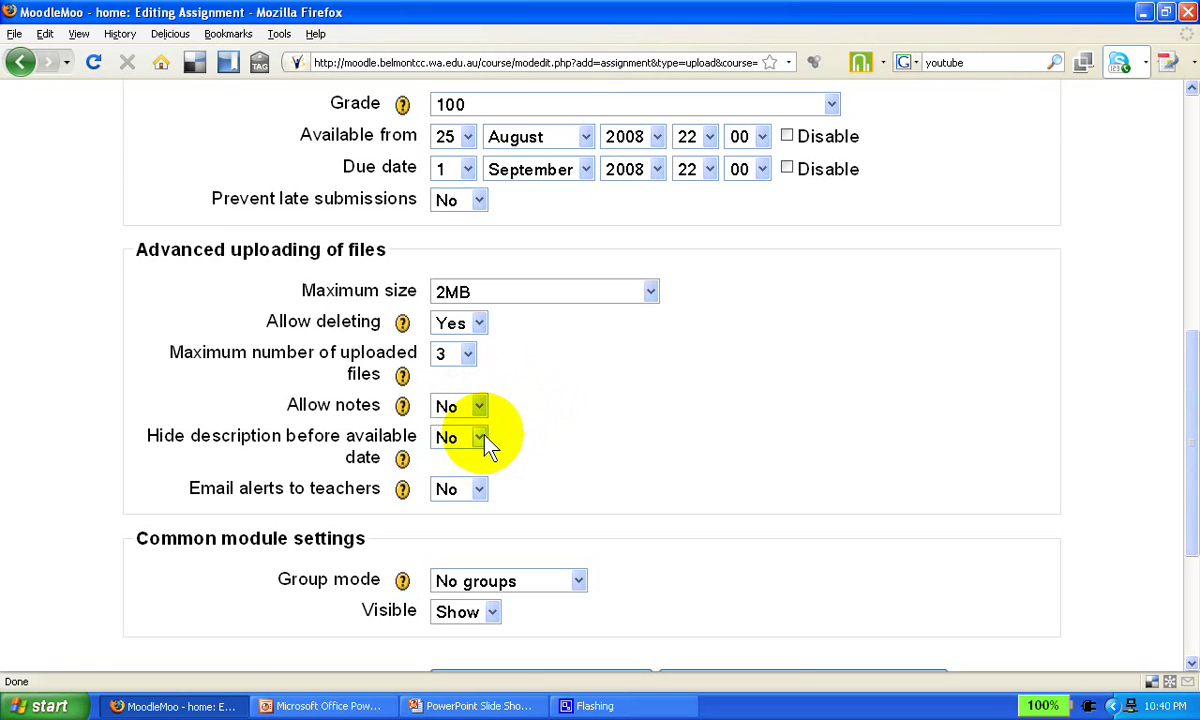
{"action": "left_click", "coordinate": [485, 437]}
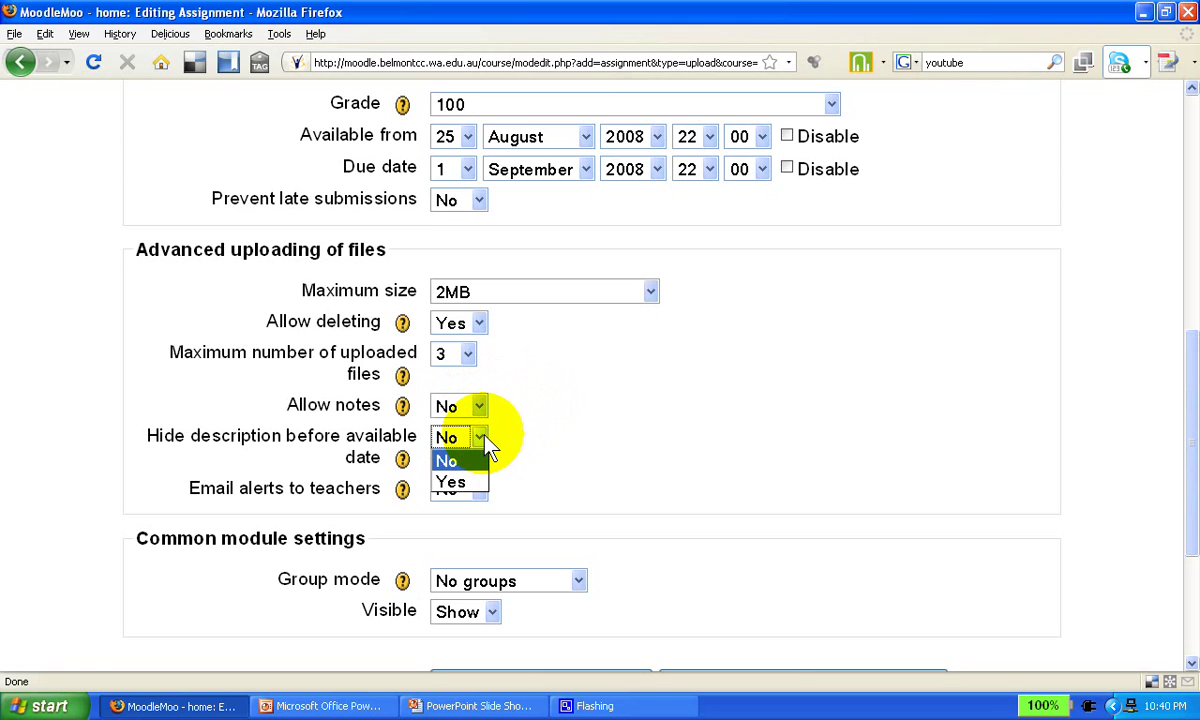
{"action": "left_click", "coordinate": [485, 437]}
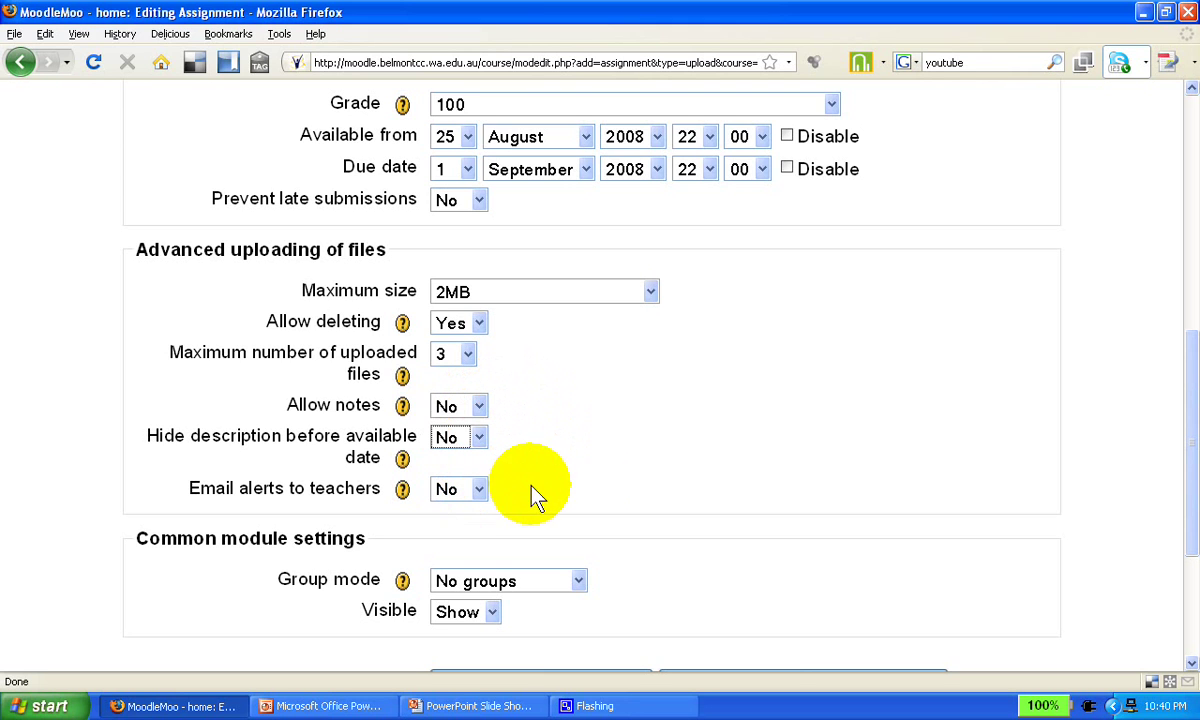
Check the group mode options, leave No groups selected, and save the assignment so that its page is displayed.
{"action": "scroll", "coordinate": [587, 487], "scroll_direction": "down", "scroll_amount": 3}
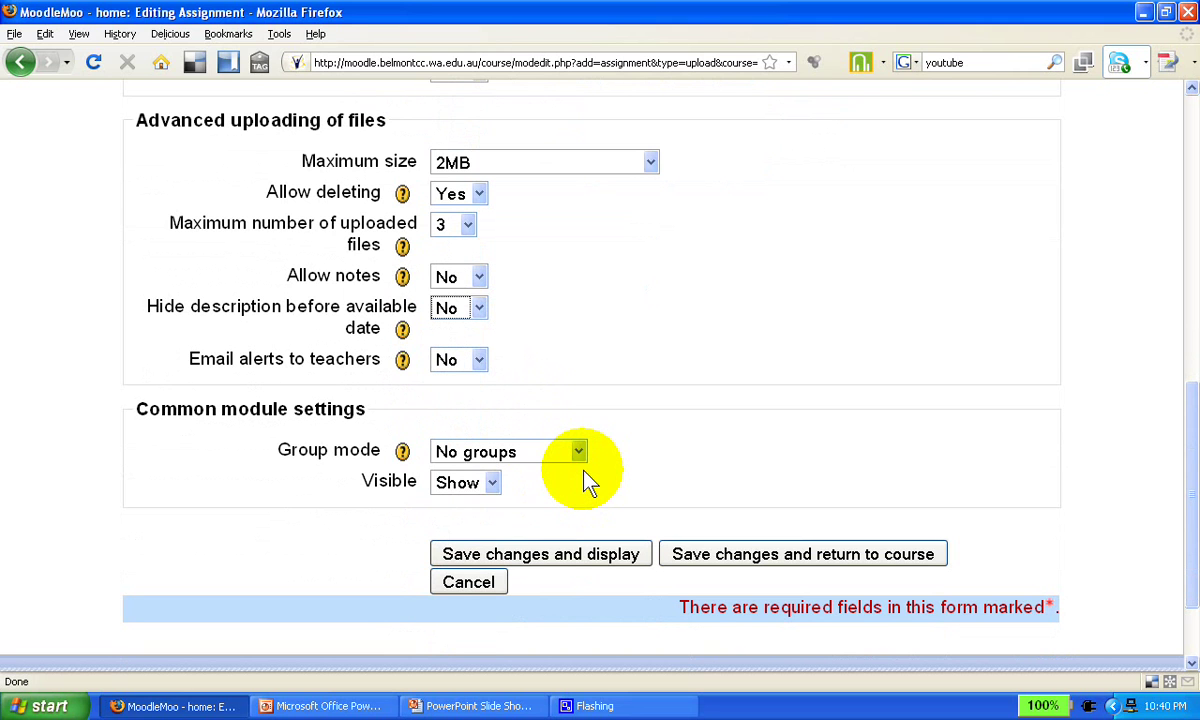
{"action": "scroll", "coordinate": [590, 482], "scroll_direction": "down", "scroll_amount": 3}
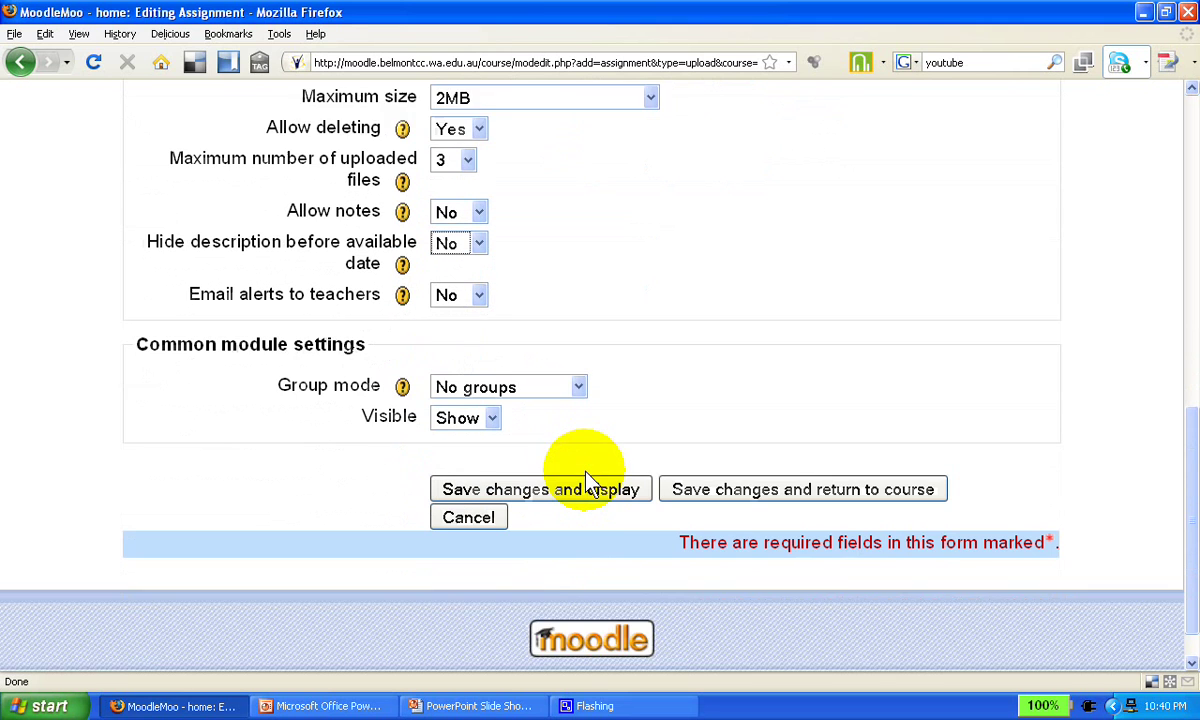
{"action": "left_click", "coordinate": [577, 330]}
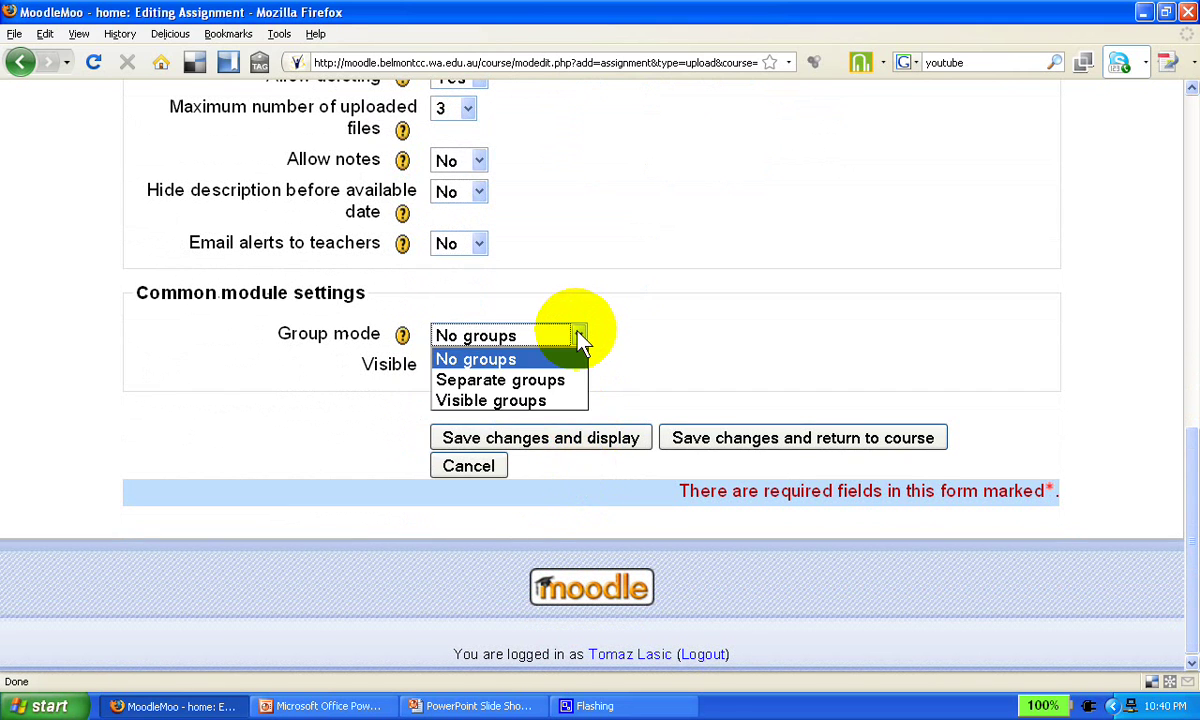
{"action": "left_click", "coordinate": [624, 330]}
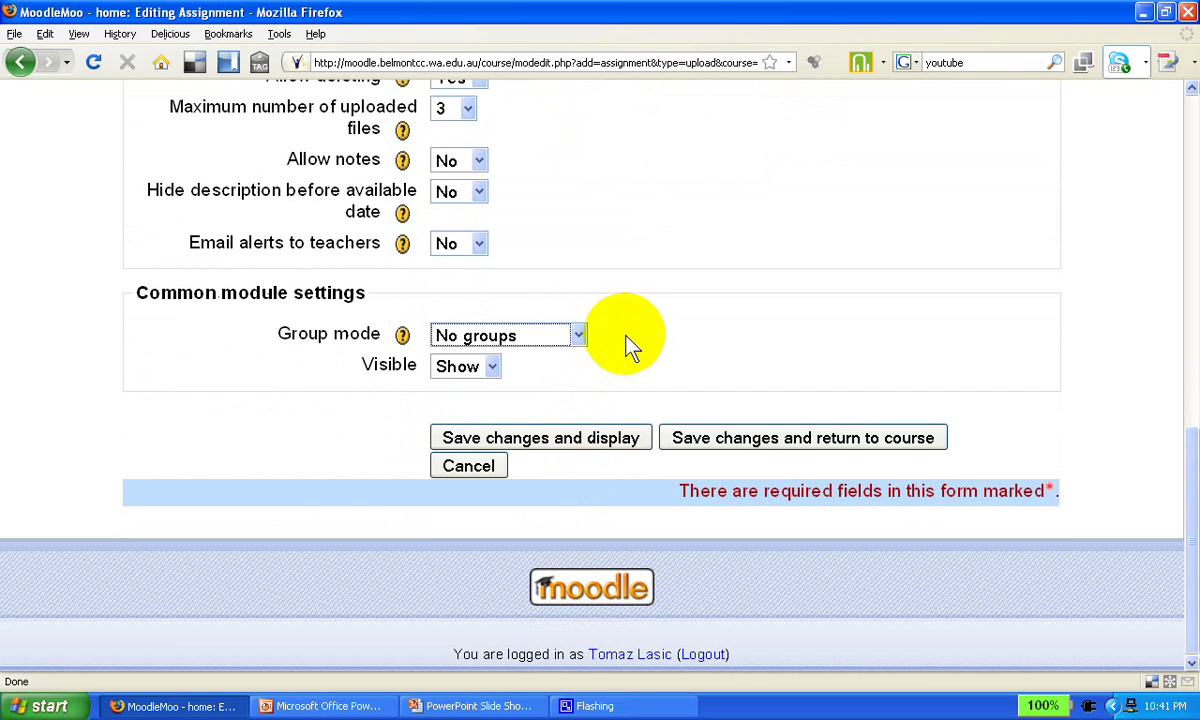
{"action": "left_click", "coordinate": [586, 438]}
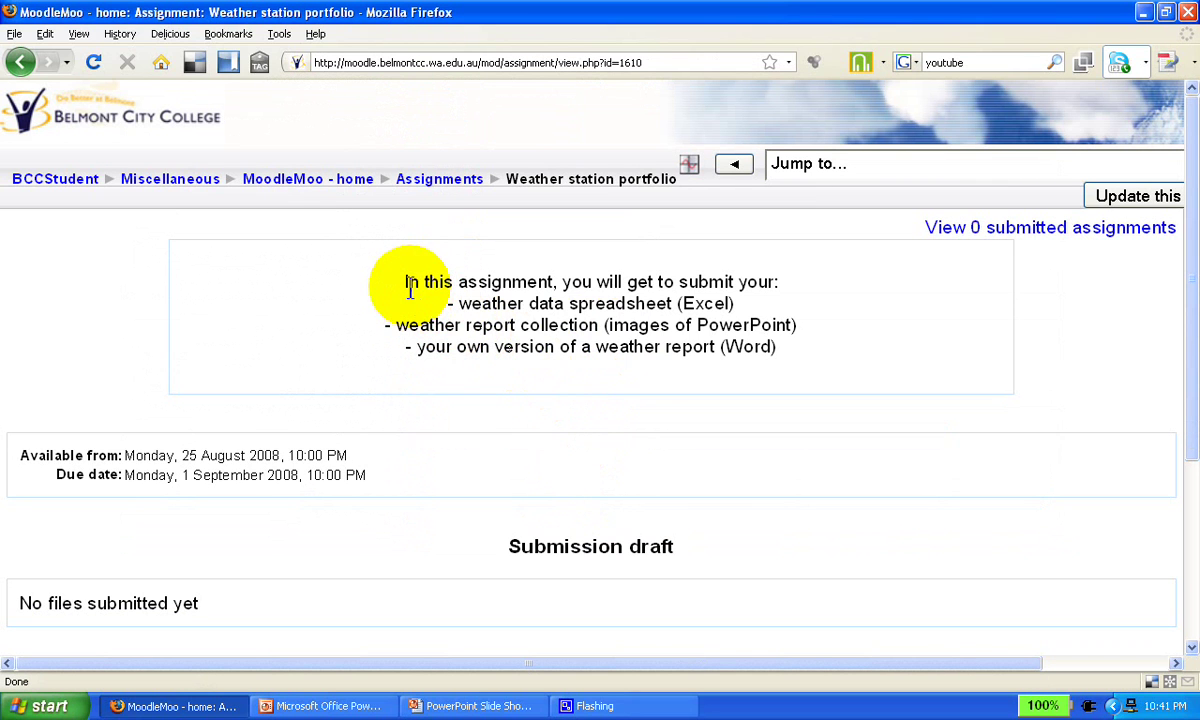
Review the saved assignment page's description, availability and due dates, submission draft area and file upload section.
{"action": "left_click_drag", "start_coordinate": [410, 287], "coordinate": [621, 340]}
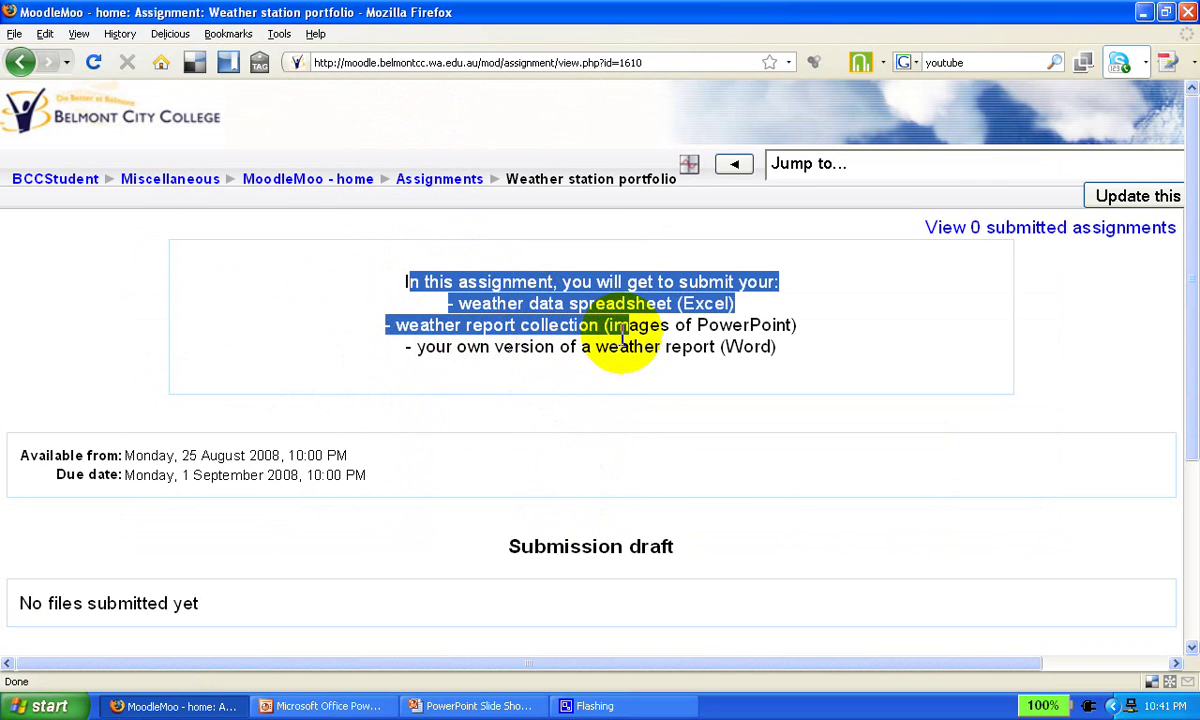
{"action": "left_click", "coordinate": [668, 325]}
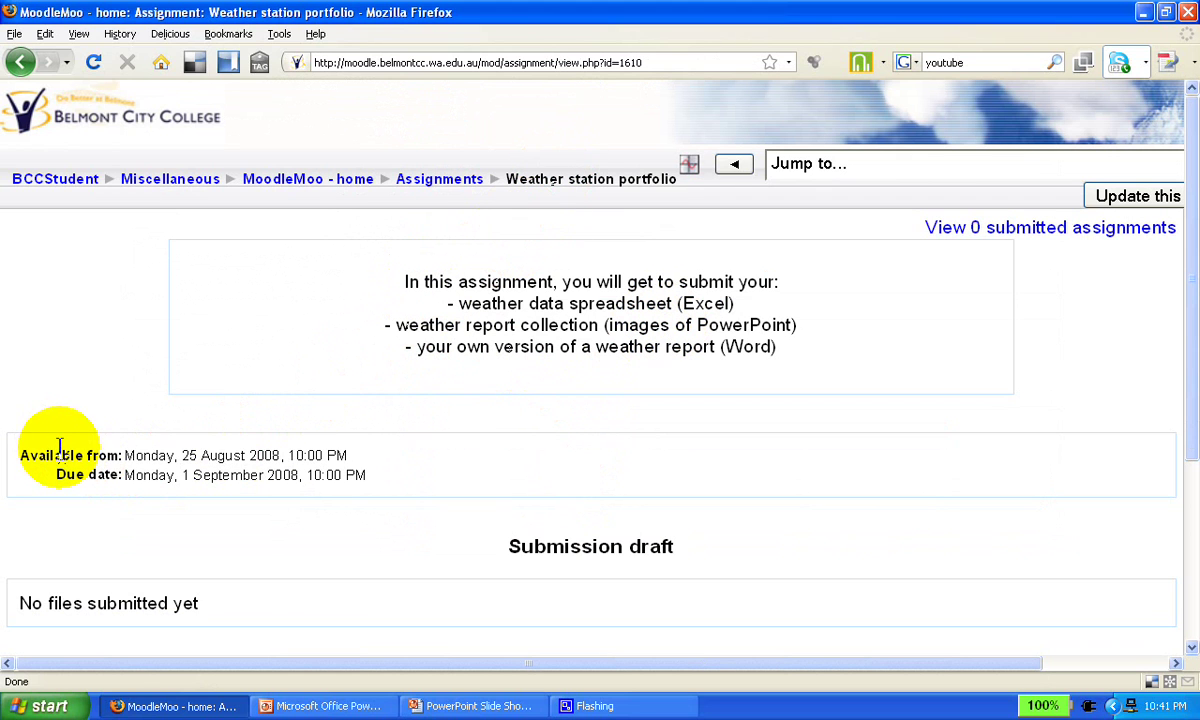
{"action": "left_click_drag", "start_coordinate": [62, 455], "coordinate": [333, 467]}
{"action": "scroll", "coordinate": [530, 530], "scroll_direction": "down", "scroll_amount": 2}
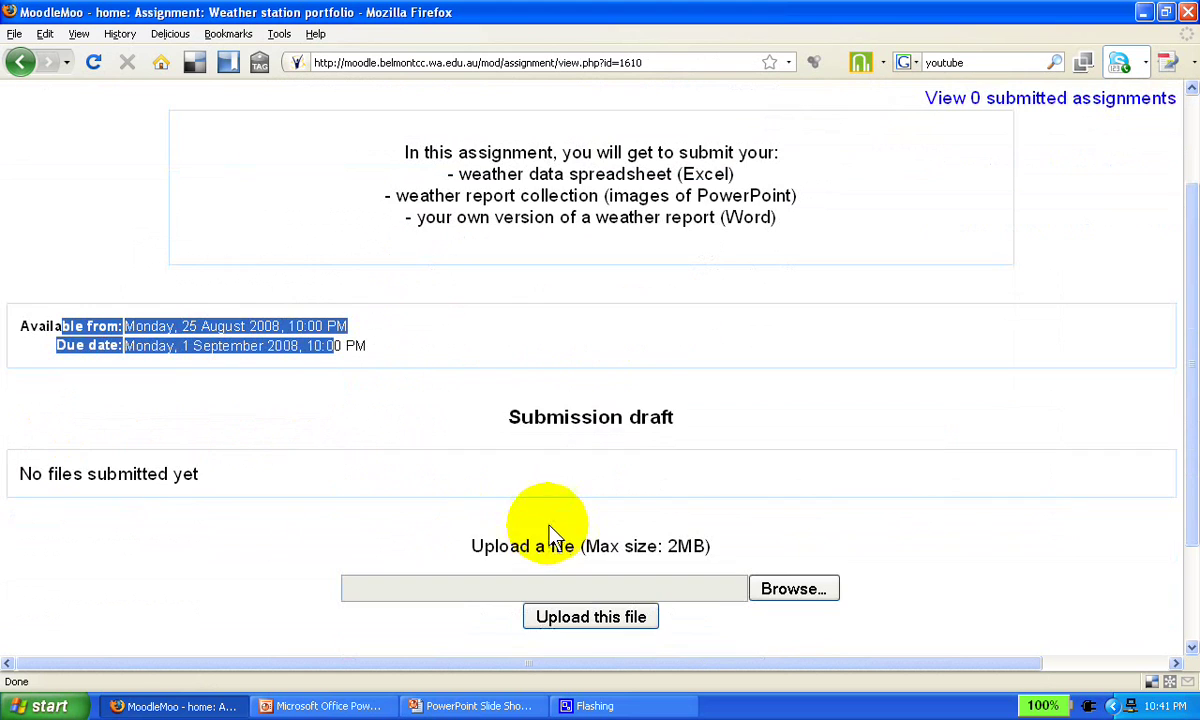
{"action": "scroll", "coordinate": [183, 495], "scroll_direction": "down", "scroll_amount": 1}
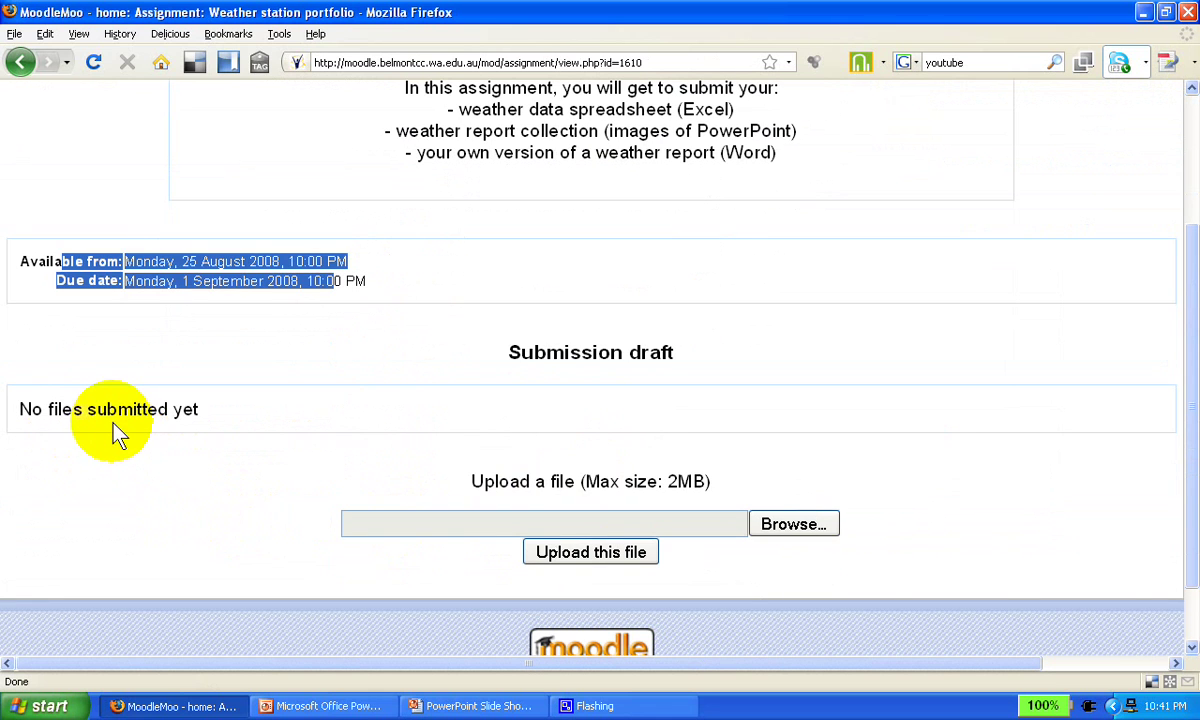
{"action": "scroll", "coordinate": [650, 445], "scroll_direction": "up", "scroll_amount": 2}
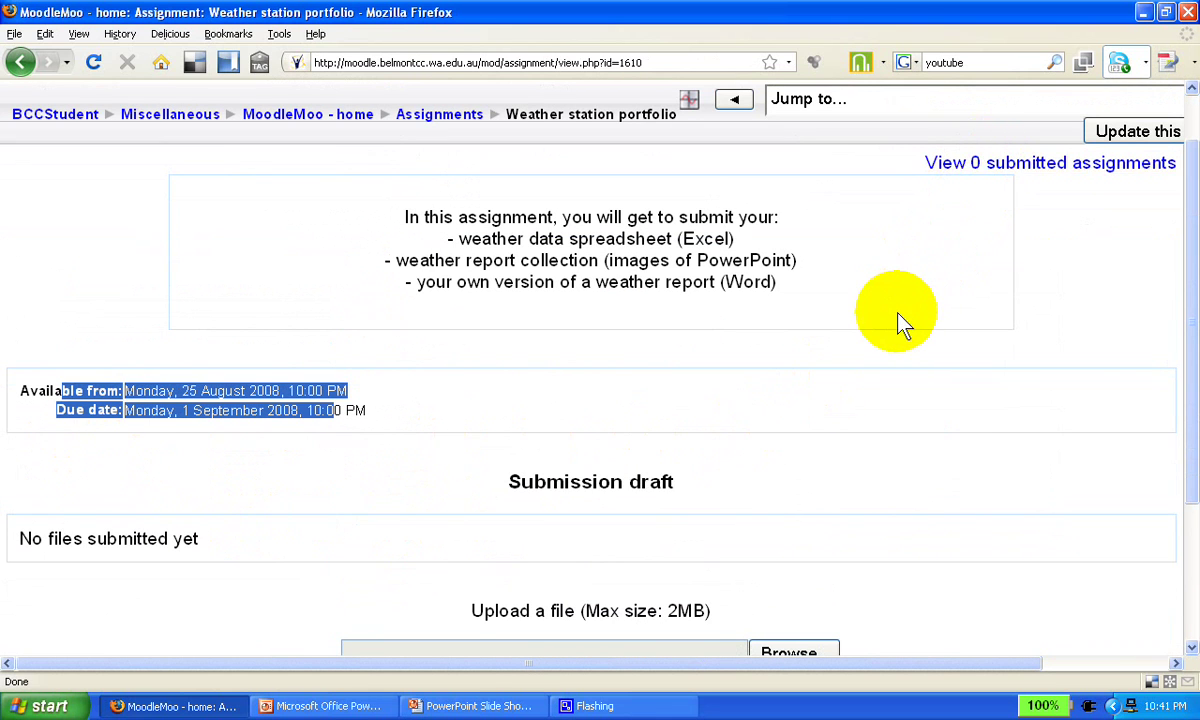
{"action": "scroll", "coordinate": [900, 325], "scroll_direction": "down", "scroll_amount": 3}
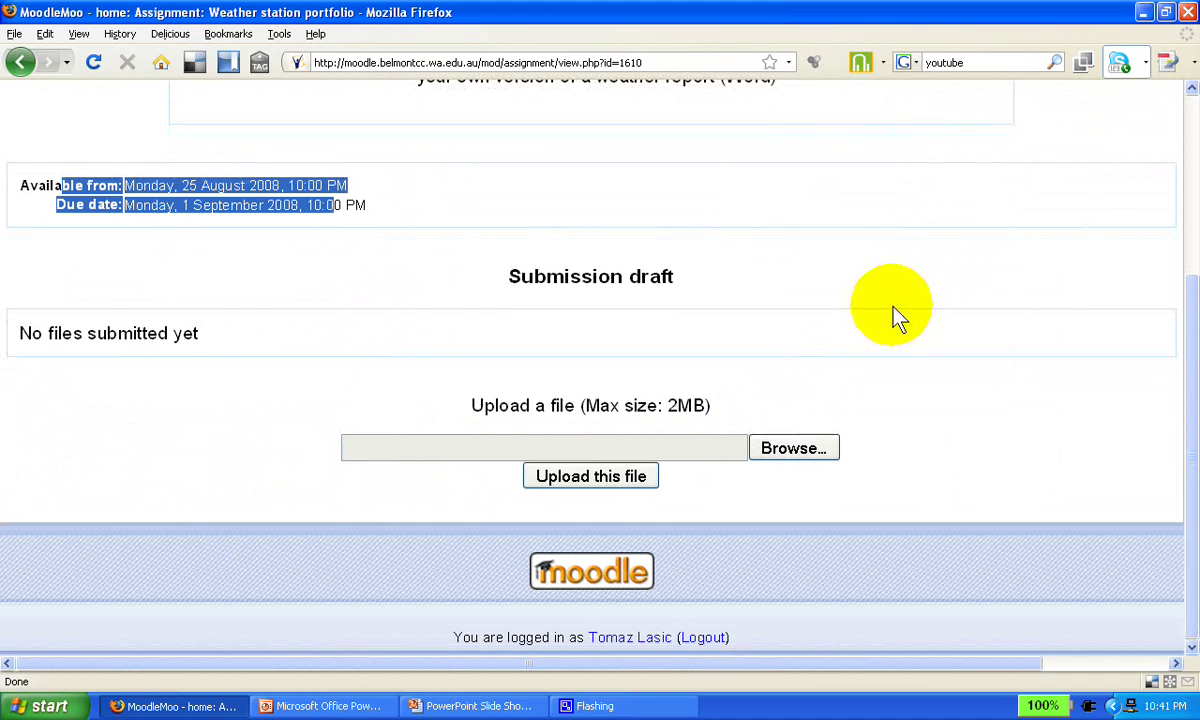
Upload the Geography Word document from My Documents to the assignment's submission draft.
{"action": "left_click", "coordinate": [396, 446]}
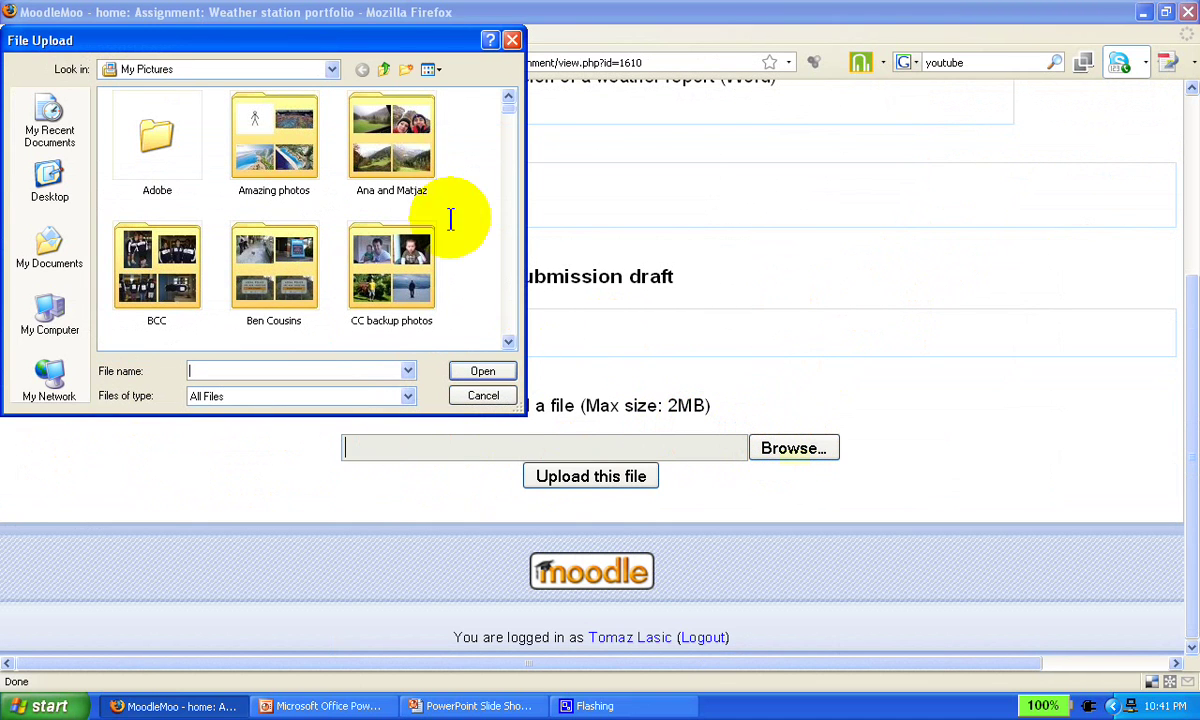
{"action": "left_click", "coordinate": [49, 250]}
{"action": "left_click", "coordinate": [140, 208]}
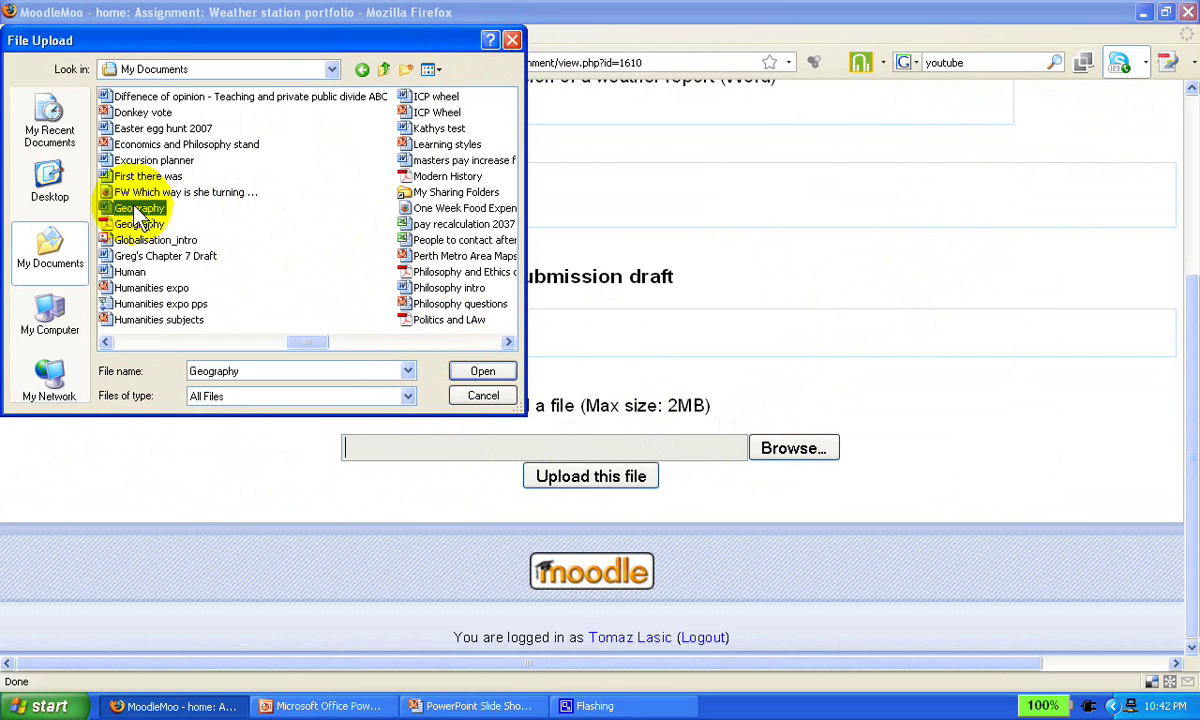
{"action": "left_click", "coordinate": [482, 372]}
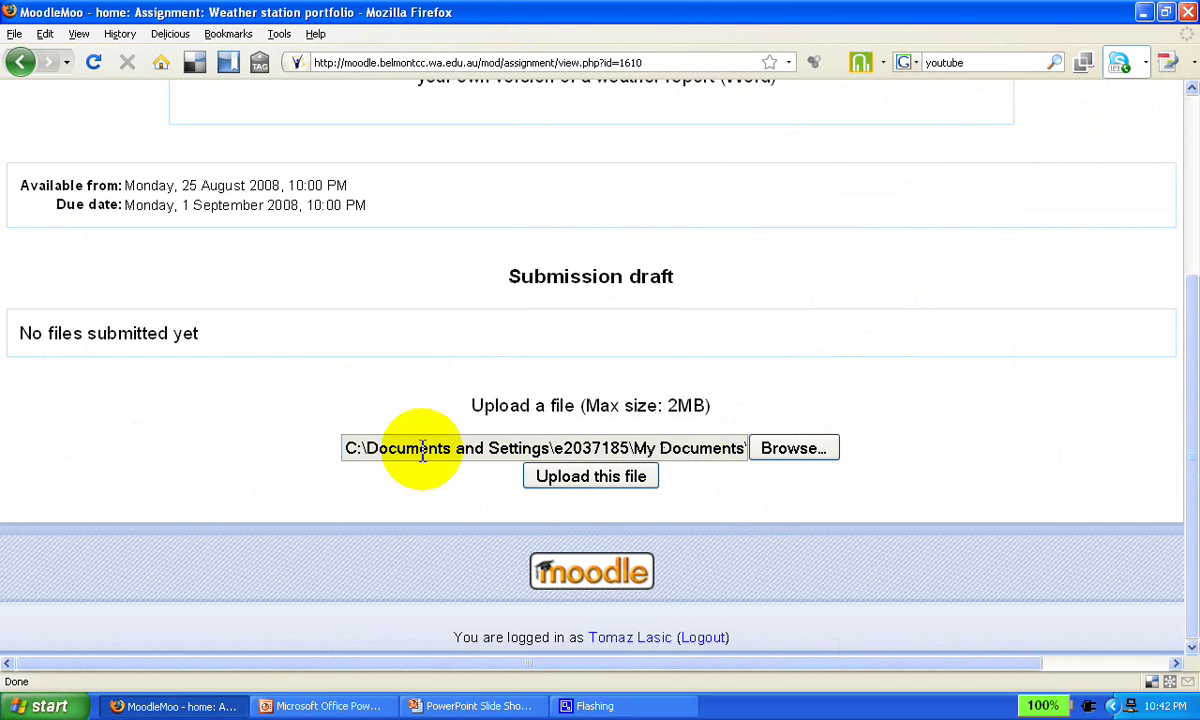
{"action": "left_click_drag", "start_coordinate": [421, 448], "coordinate": [720, 452]}
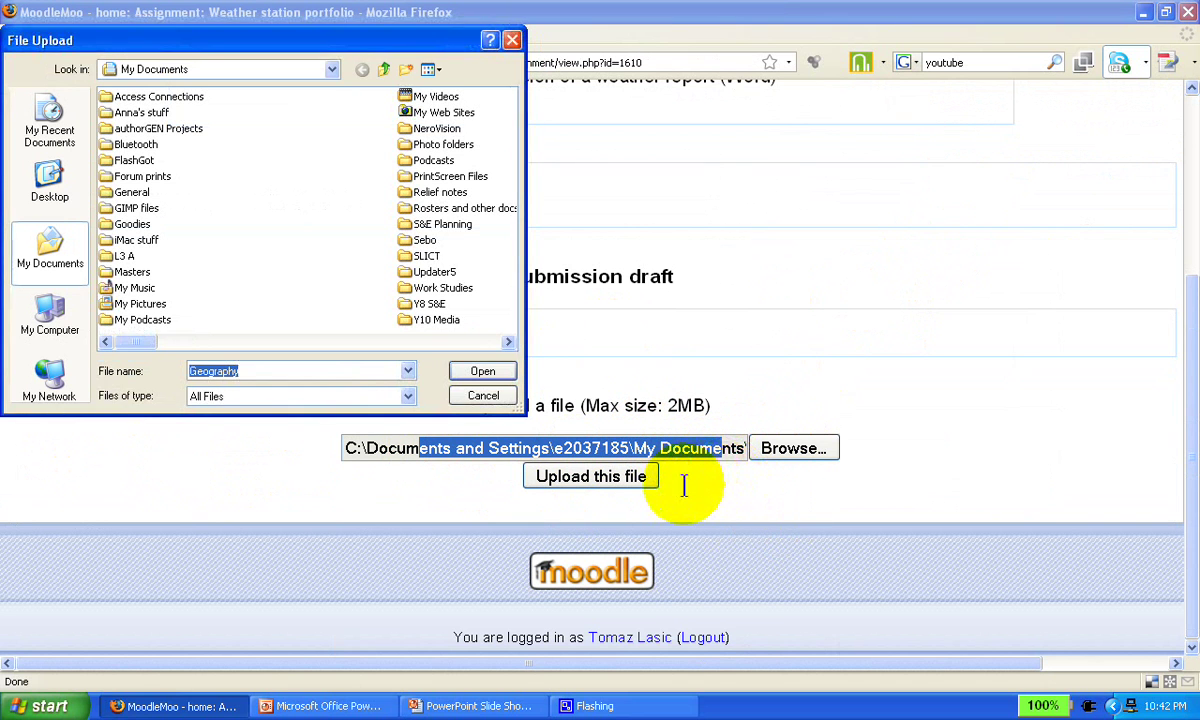
{"action": "left_click", "coordinate": [511, 40]}
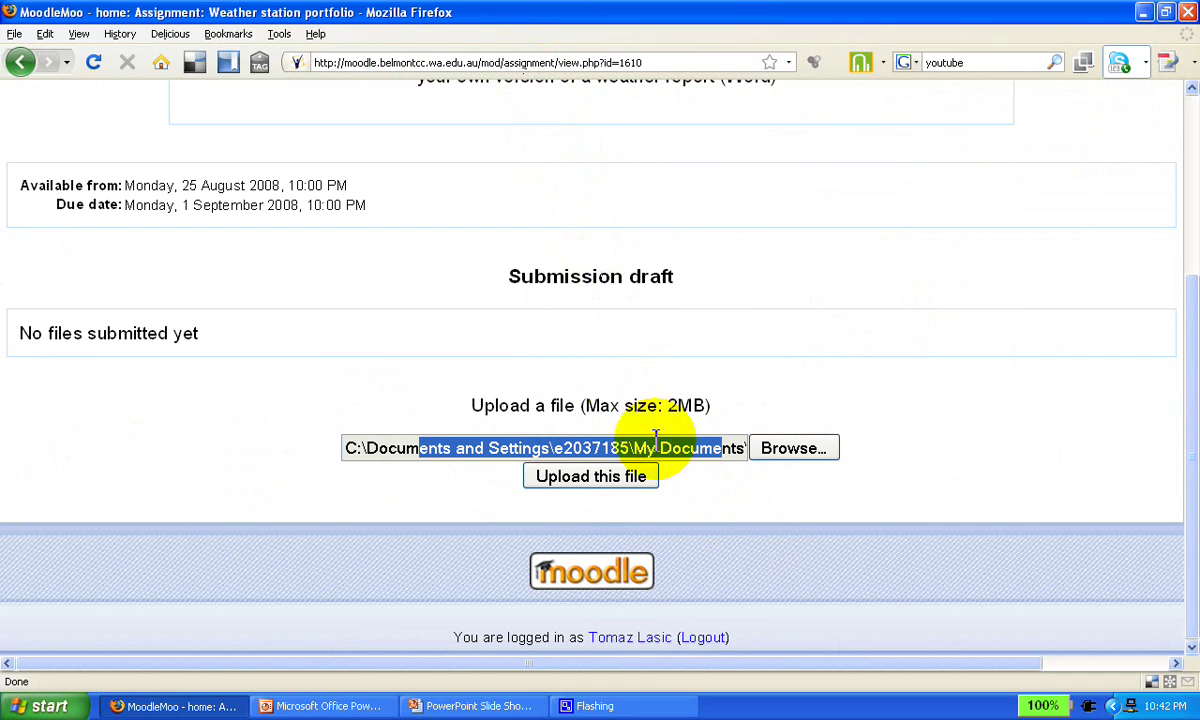
{"action": "left_click", "coordinate": [622, 488]}
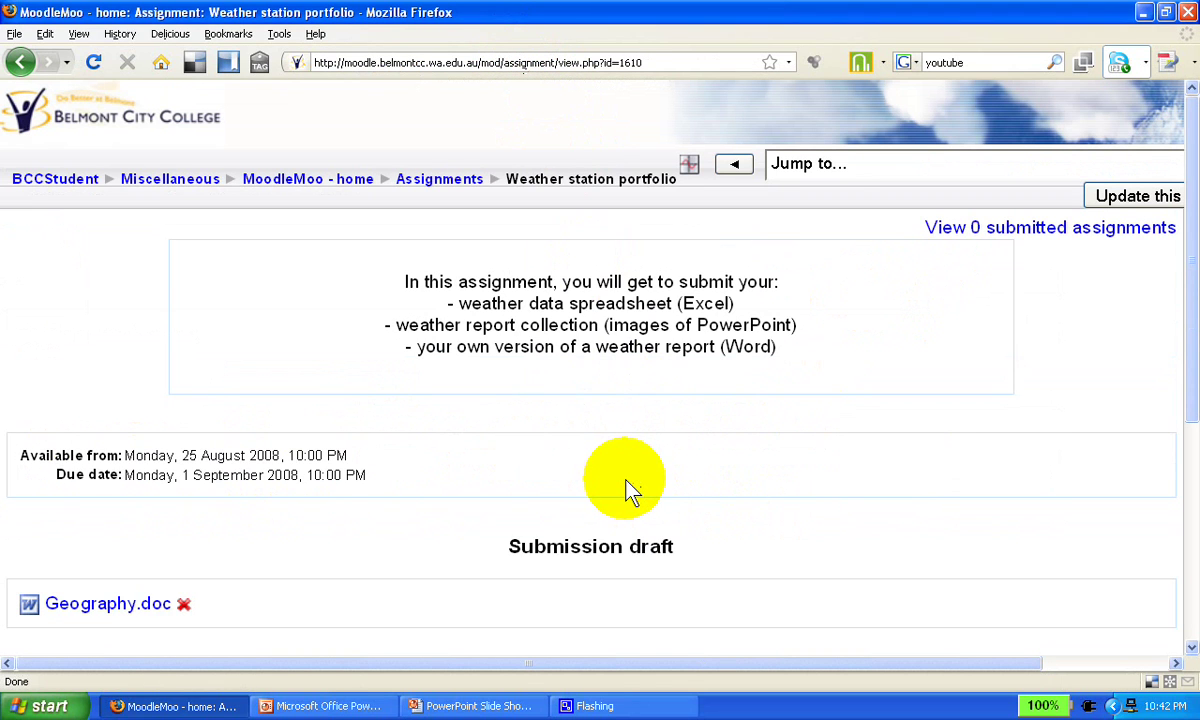
{"action": "scroll", "coordinate": [625, 478], "scroll_direction": "down", "scroll_amount": 3}
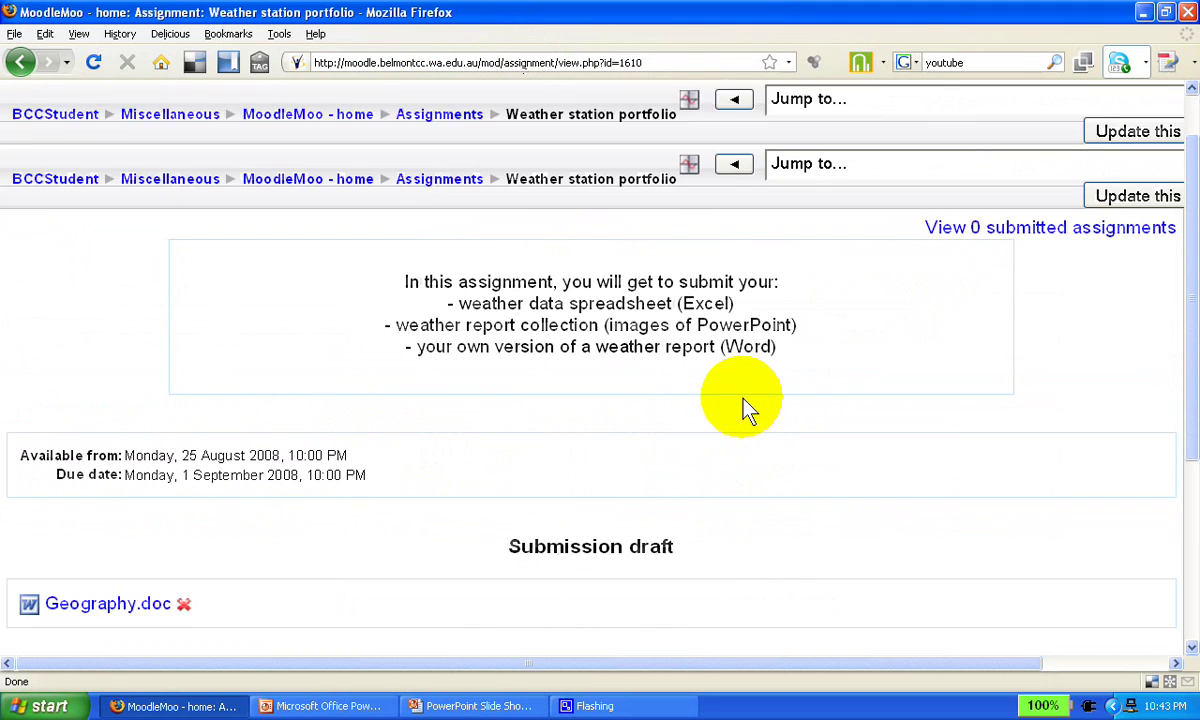
Send the Geography.doc submission draft for final marking and confirm the final submission.
{"action": "scroll", "coordinate": [745, 407], "scroll_direction": "up", "scroll_amount": 3}
{"action": "scroll", "coordinate": [750, 405], "scroll_direction": "down", "scroll_amount": 1}
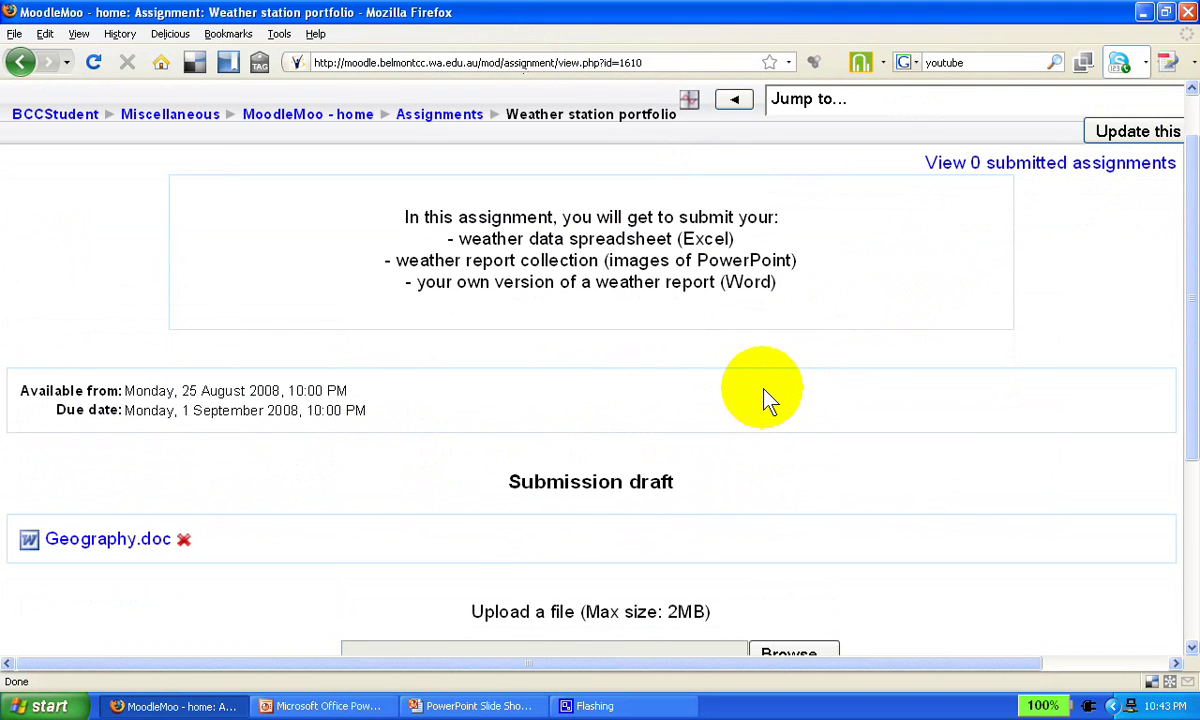
{"action": "scroll", "coordinate": [765, 398], "scroll_direction": "down", "scroll_amount": 4}
{"action": "scroll", "coordinate": [720, 343], "scroll_direction": "down", "scroll_amount": 2}
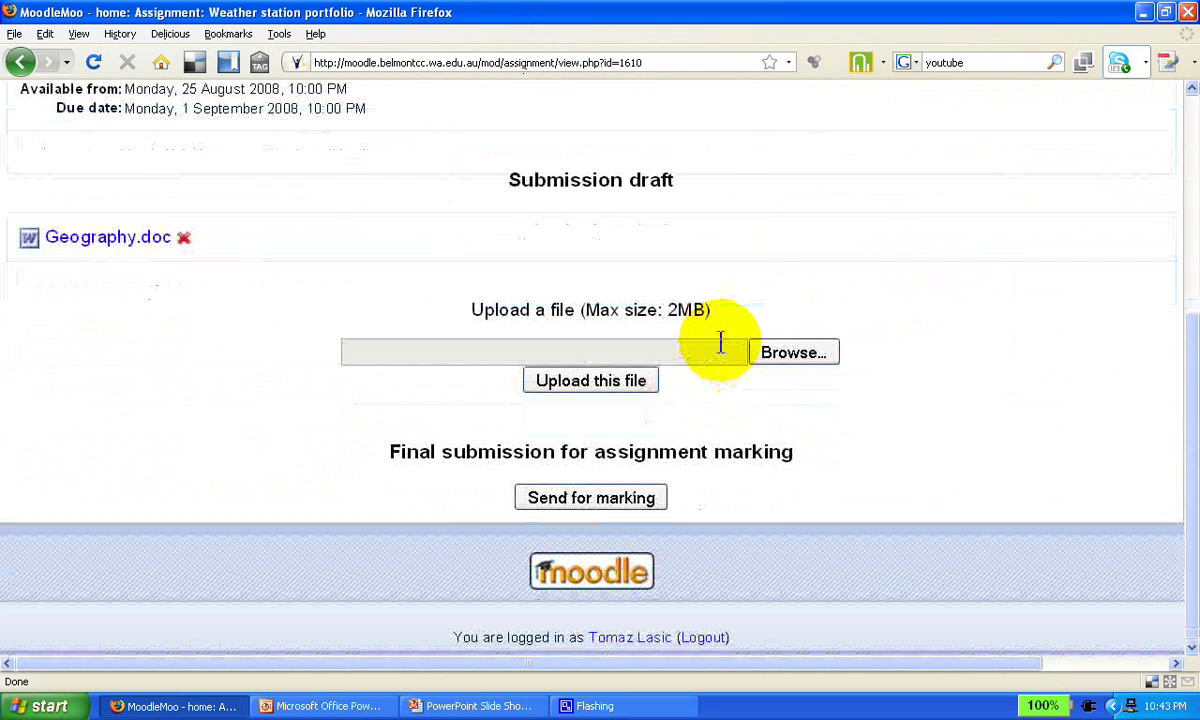
{"action": "left_click", "coordinate": [645, 503]}
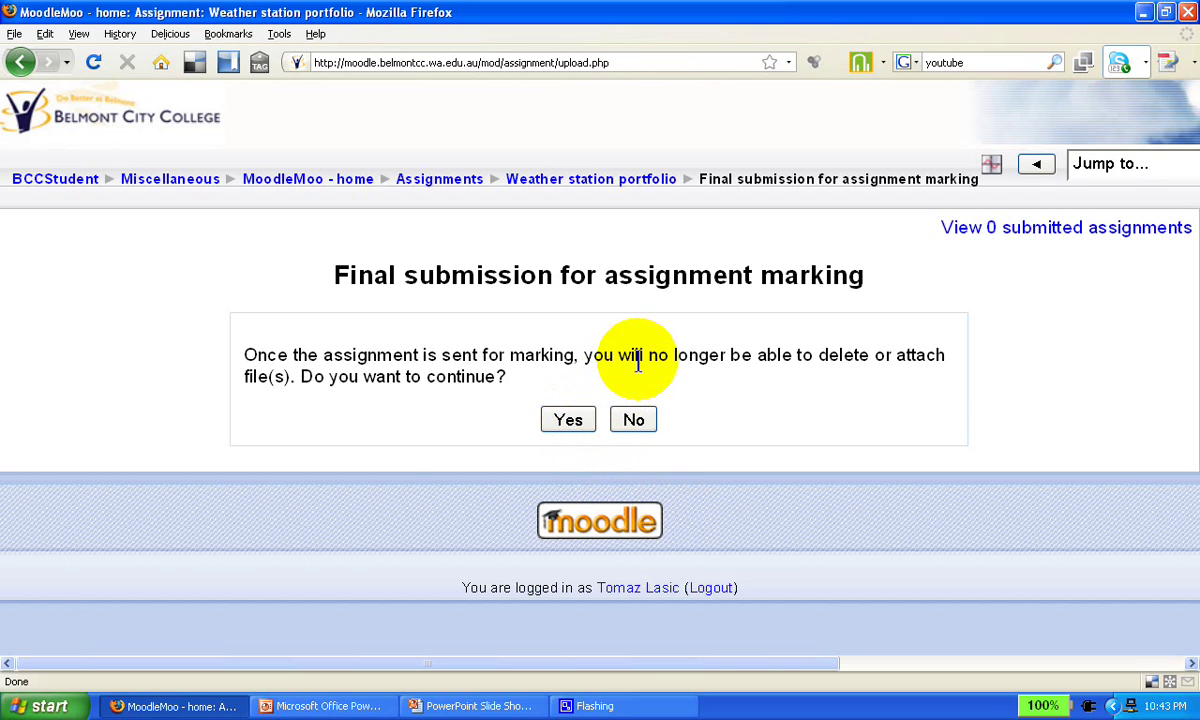
{"action": "left_click", "coordinate": [584, 420]}
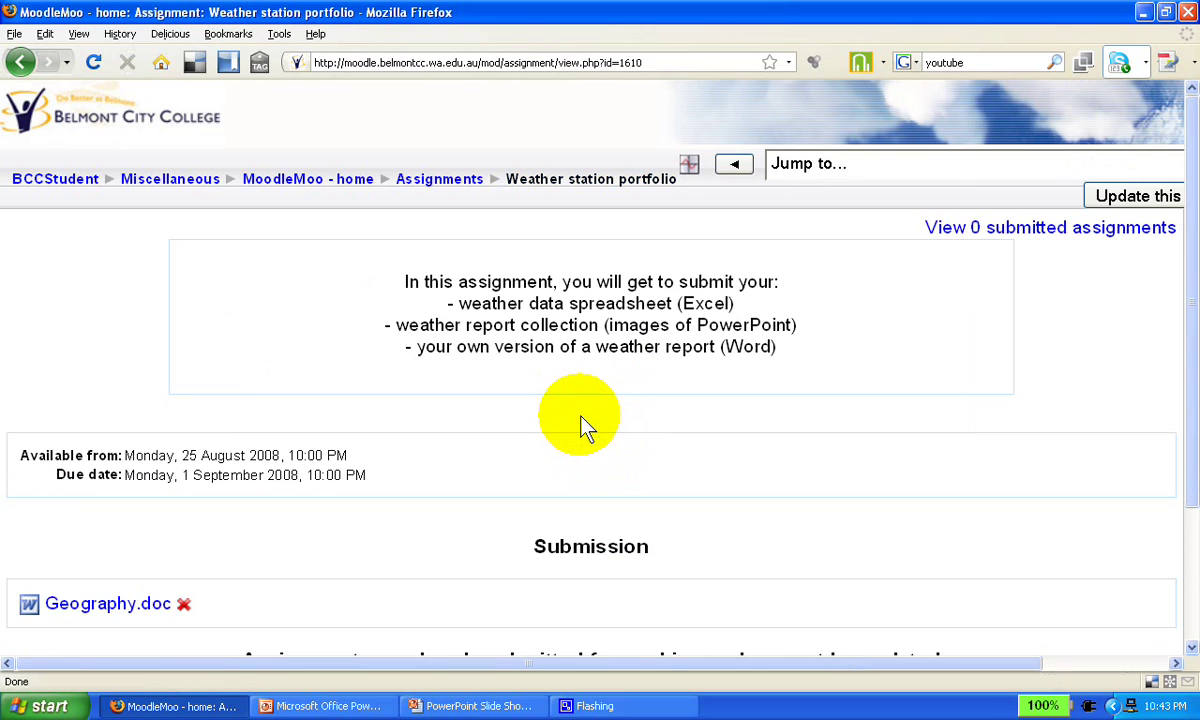
Check the submission status text shown below the submitted Geography.doc file.
{"action": "scroll", "coordinate": [584, 420], "scroll_direction": "down", "scroll_amount": 3}
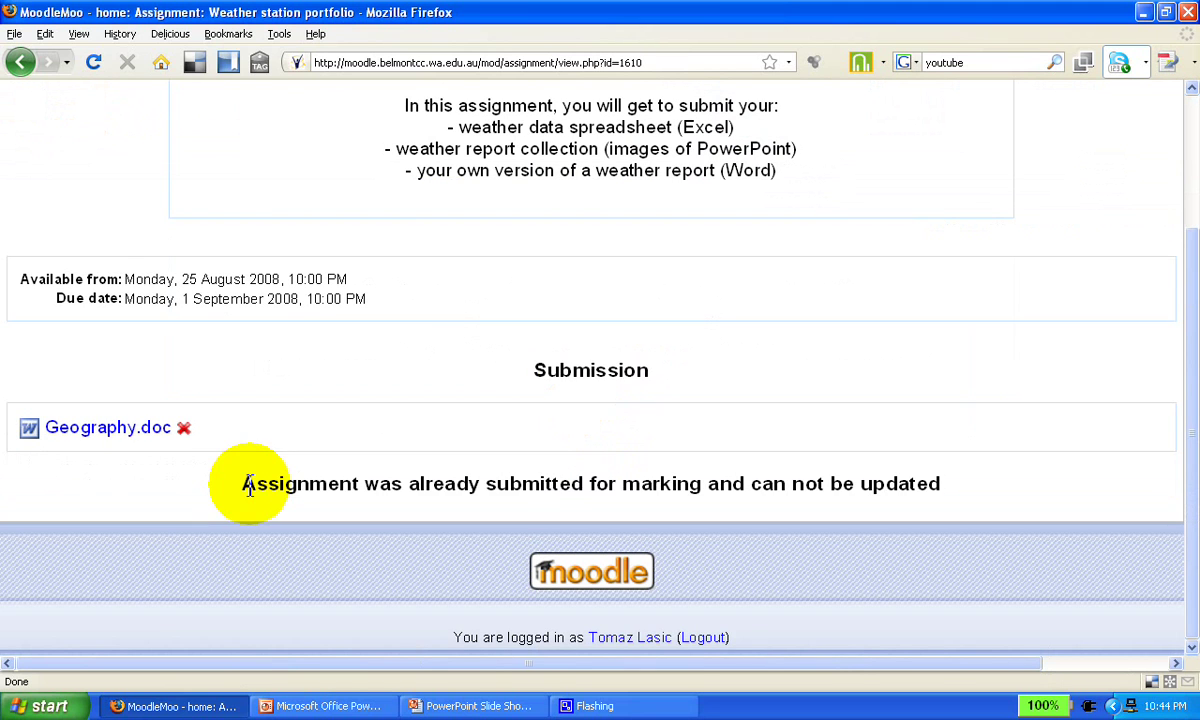
{"action": "left_click_drag", "start_coordinate": [249, 486], "coordinate": [972, 514]}
{"action": "left_click", "coordinate": [983, 506]}
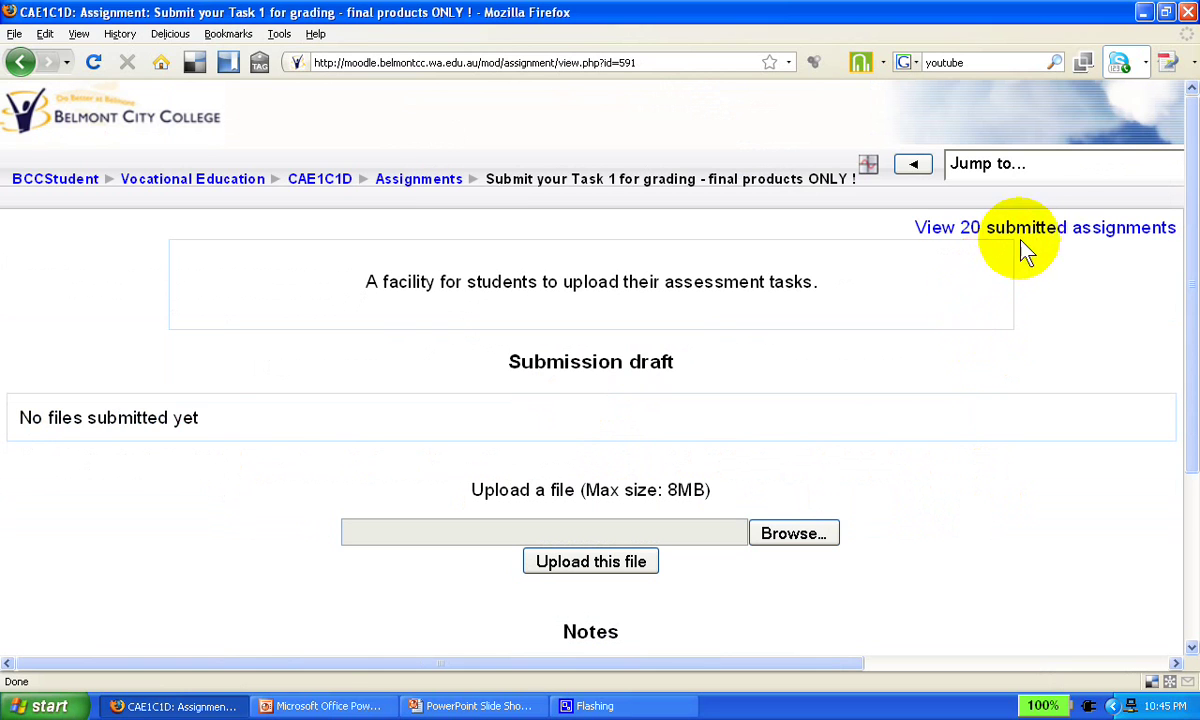
Open the submitted assignments list of the CAE1C1D Task 1 assignment and examine its columns, submitted files and first name and surname filters.
{"action": "left_click", "coordinate": [1110, 238]}
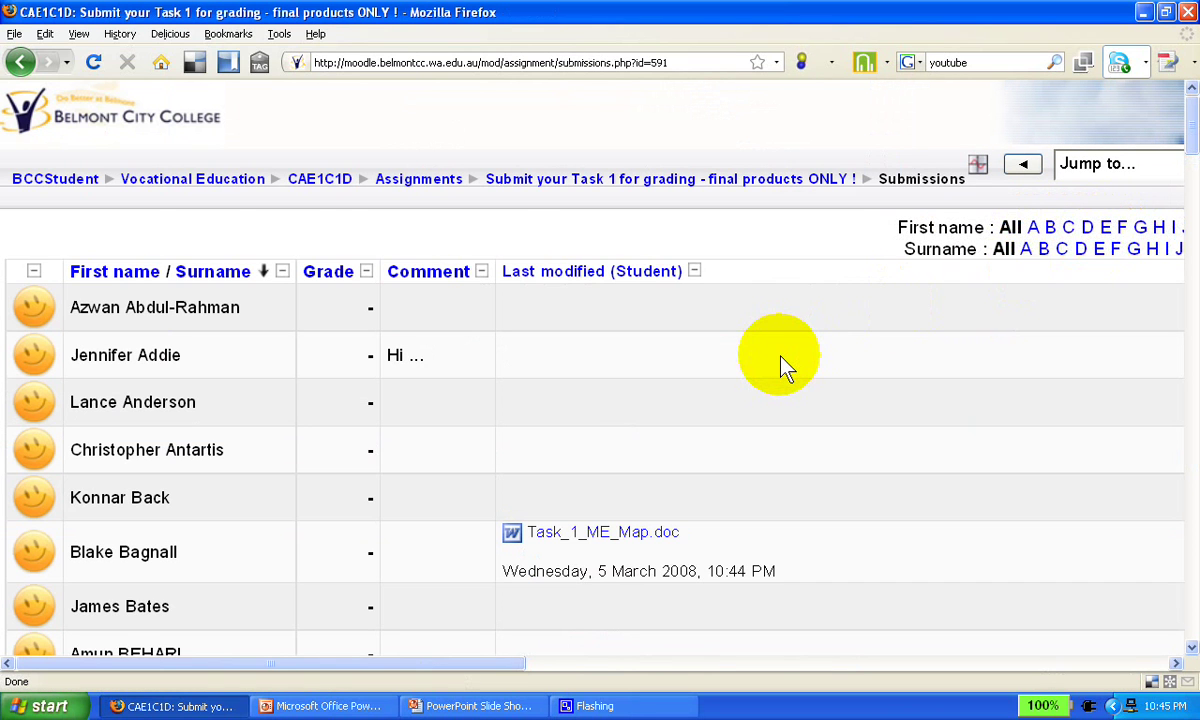
{"action": "scroll", "coordinate": [785, 365], "scroll_direction": "down", "scroll_amount": 1}
{"action": "scroll", "coordinate": [785, 365], "scroll_direction": "down", "scroll_amount": 1}
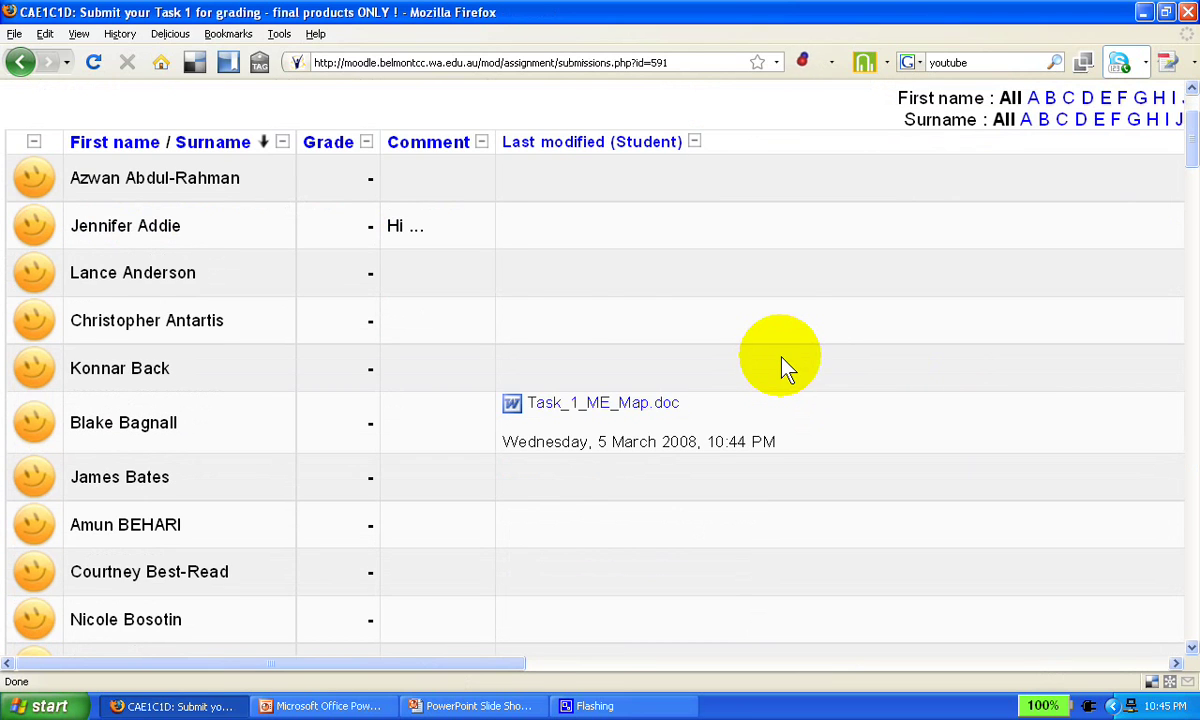
{"action": "scroll", "coordinate": [785, 368], "scroll_direction": "down", "scroll_amount": 1}
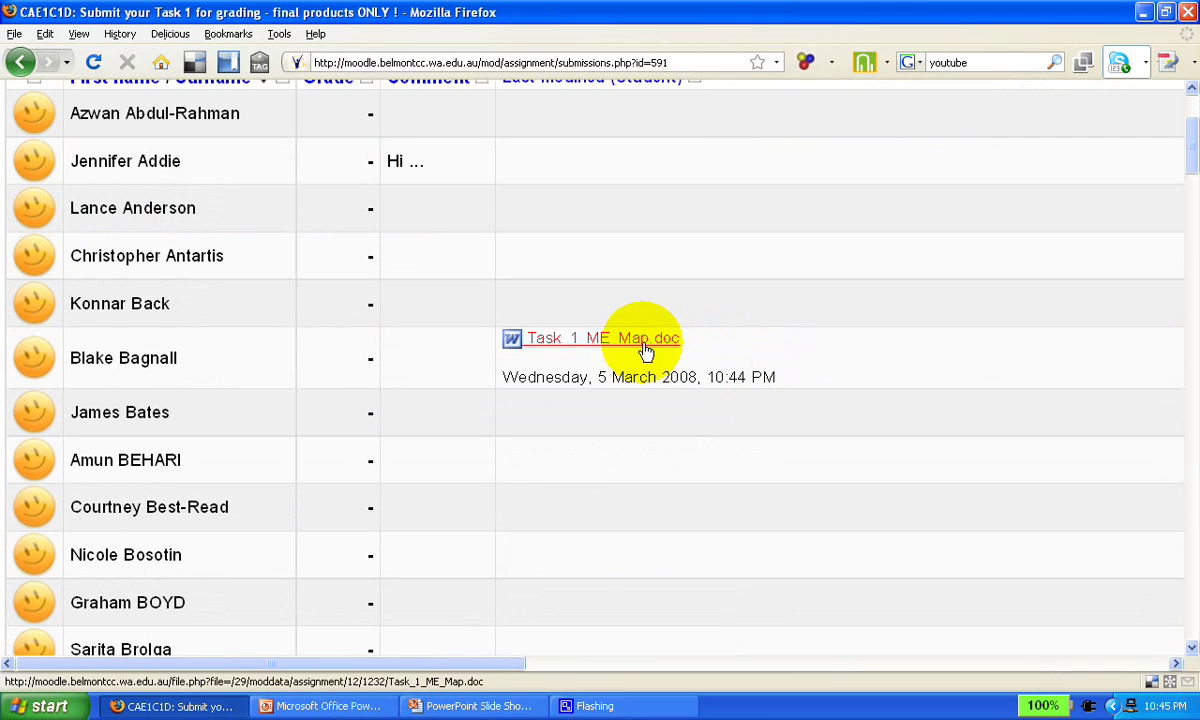
{"action": "scroll", "coordinate": [914, 384], "scroll_direction": "up", "scroll_amount": 2}
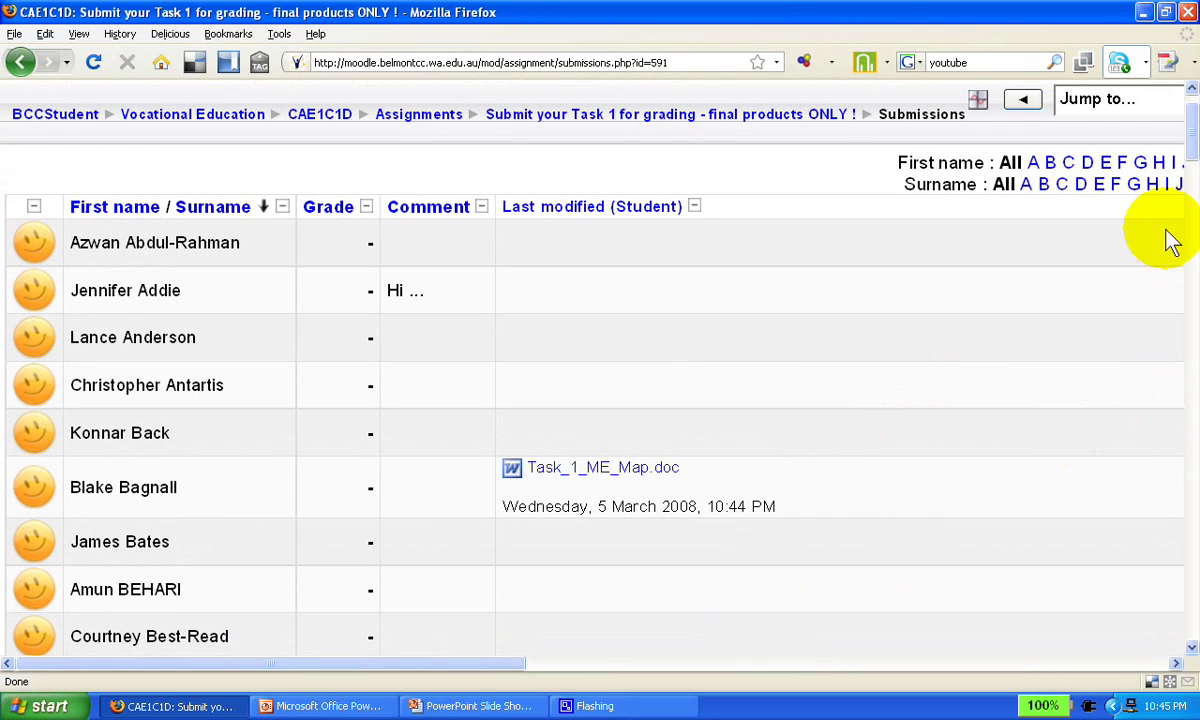
{"action": "left_click_drag", "start_coordinate": [520, 665], "coordinate": [712, 680]}
{"action": "scroll", "coordinate": [996, 391], "scroll_direction": "up", "scroll_amount": 1}
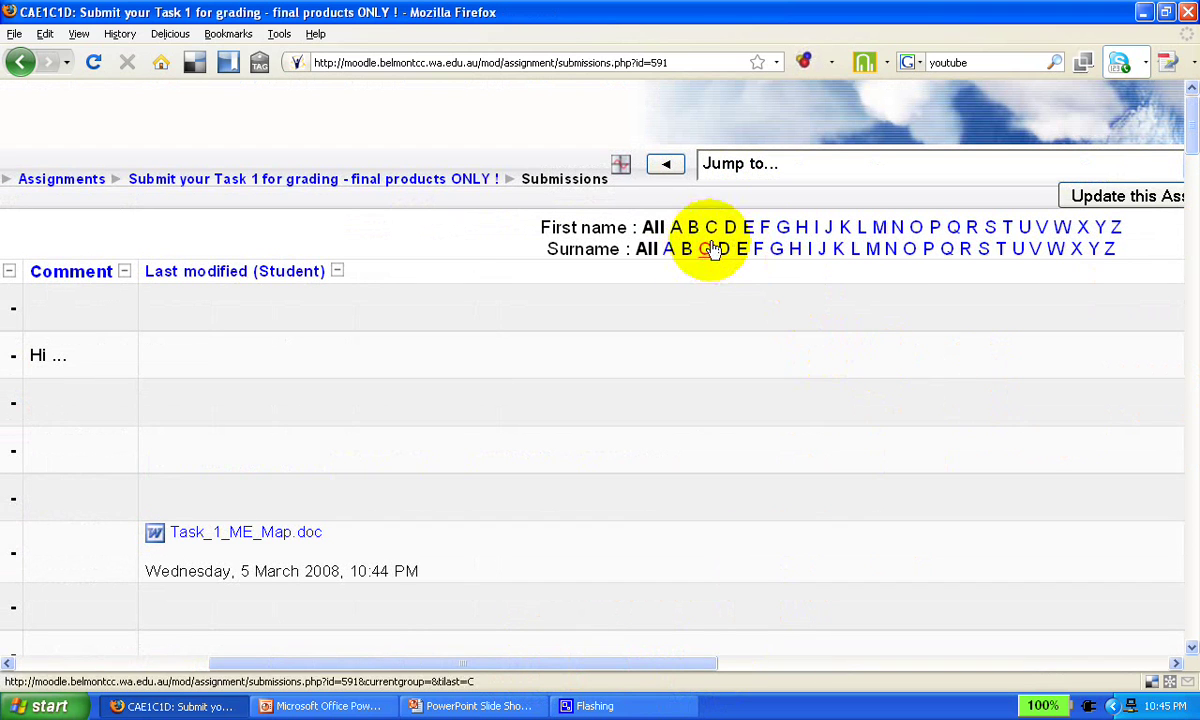
{"action": "left_click_drag", "start_coordinate": [676, 680], "coordinate": [517, 672]}
Examine the files, notes, drafts and comments listed for the students in the Task 1 submissions table.
{"action": "scroll", "coordinate": [754, 437], "scroll_direction": "down", "scroll_amount": 5}
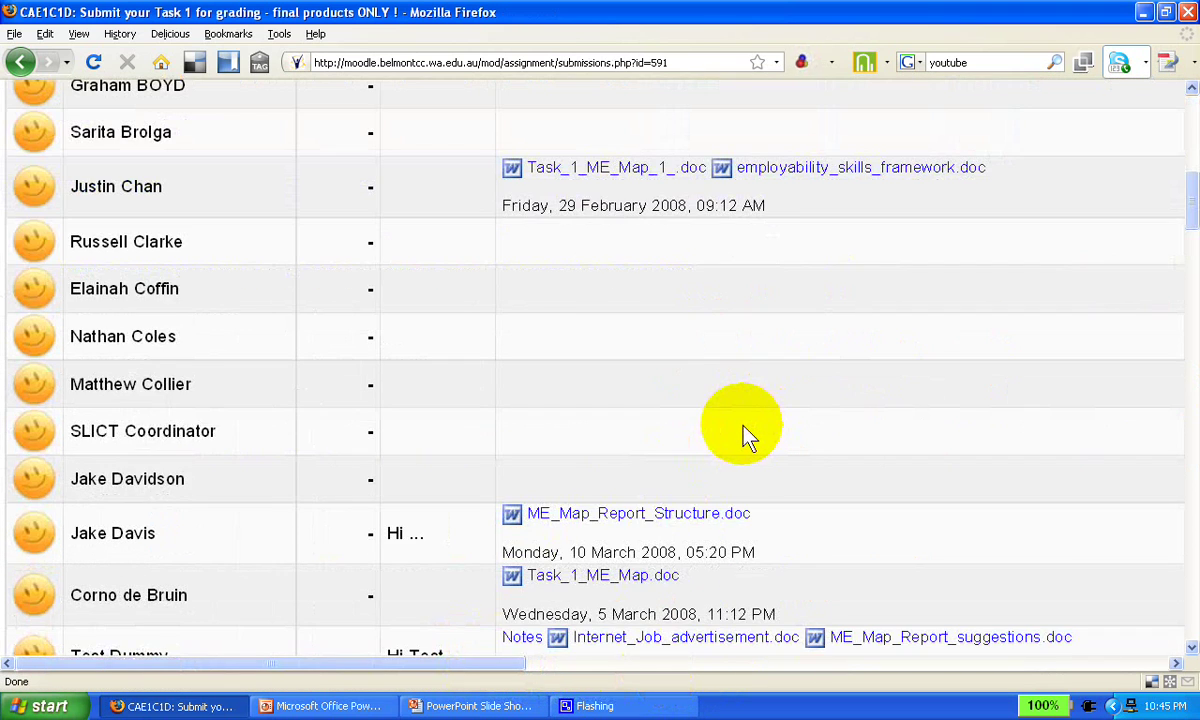
{"action": "scroll", "coordinate": [745, 430], "scroll_direction": "down", "scroll_amount": 5}
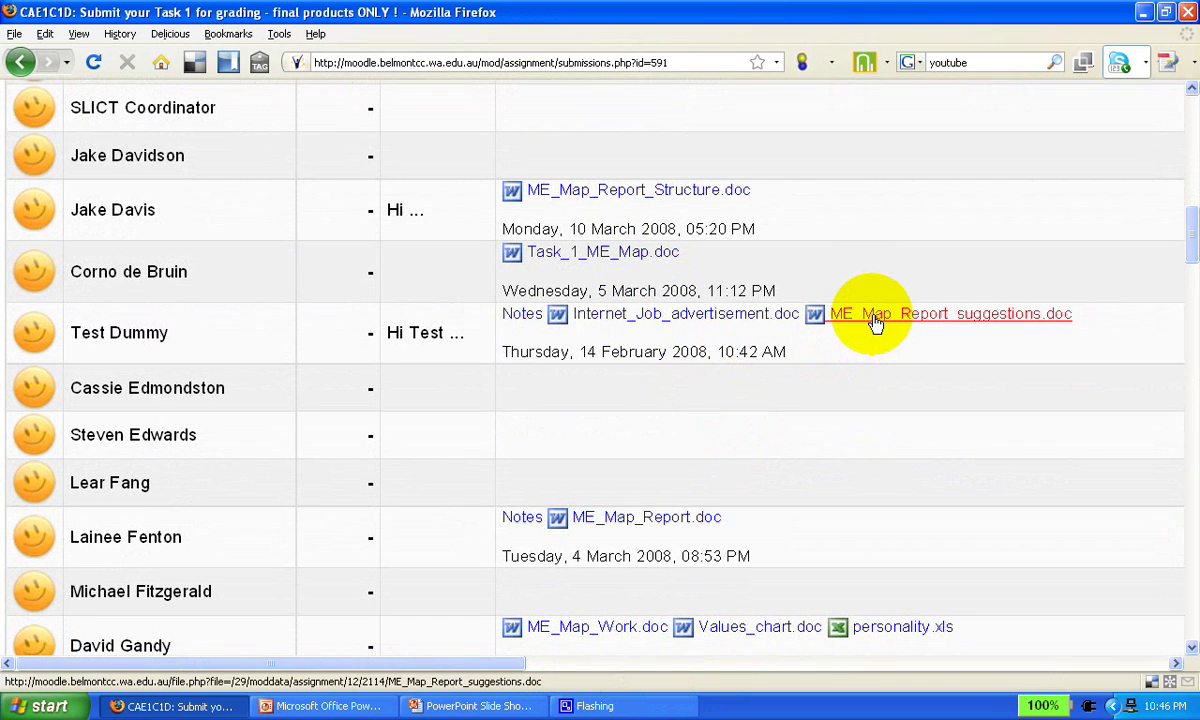
{"action": "scroll", "coordinate": [713, 418], "scroll_direction": "down", "scroll_amount": 4}
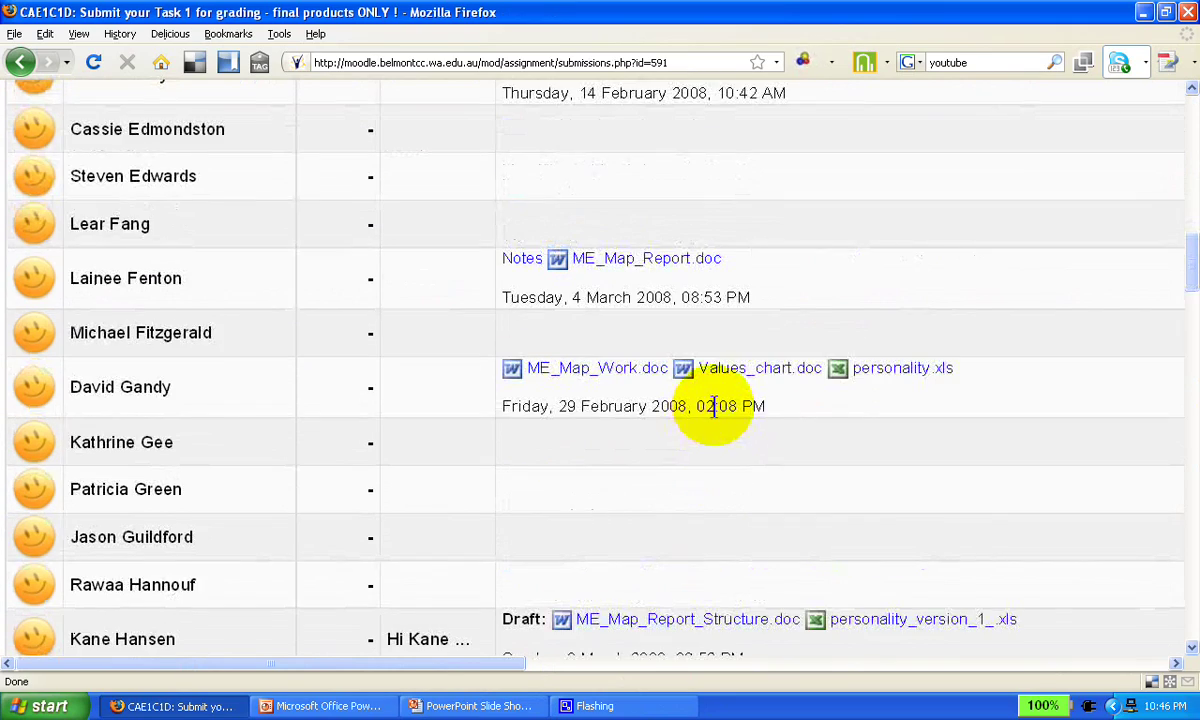
{"action": "scroll", "coordinate": [713, 405], "scroll_direction": "down", "scroll_amount": 15}
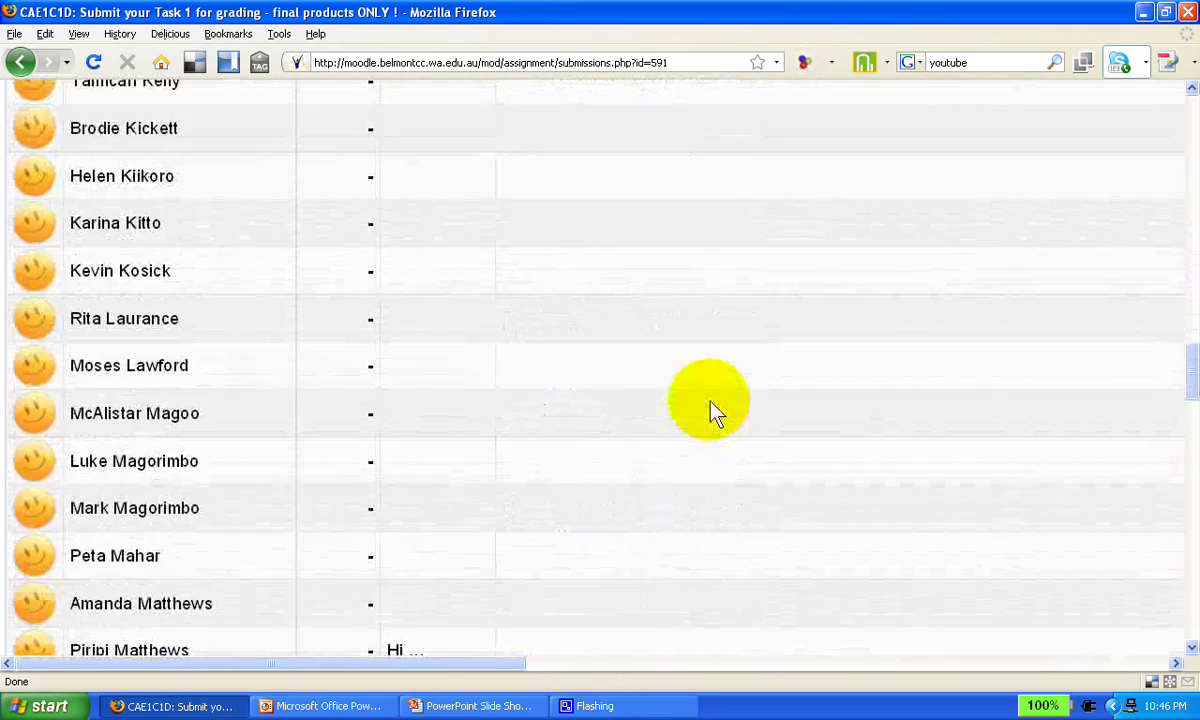
{"action": "scroll", "coordinate": [712, 406], "scroll_direction": "down", "scroll_amount": 7}
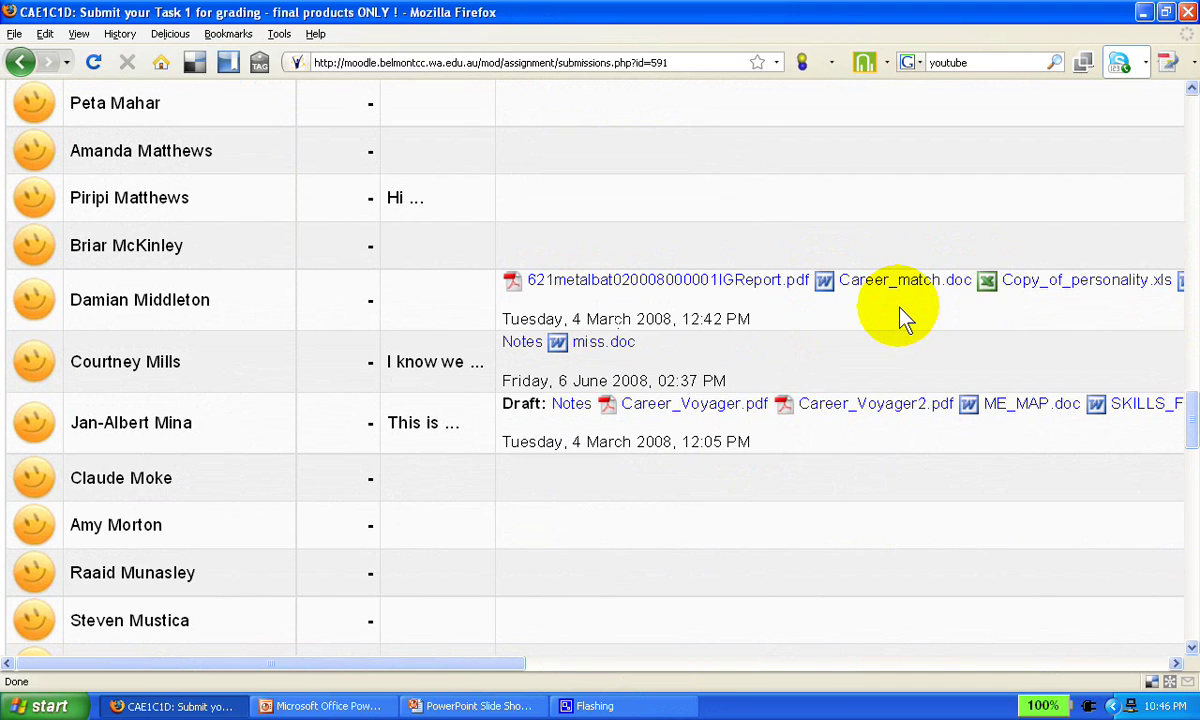
Allow quick grading for the submissions list and save the preferences.
{"action": "scroll", "coordinate": [898, 318], "scroll_direction": "down", "scroll_amount": 10}
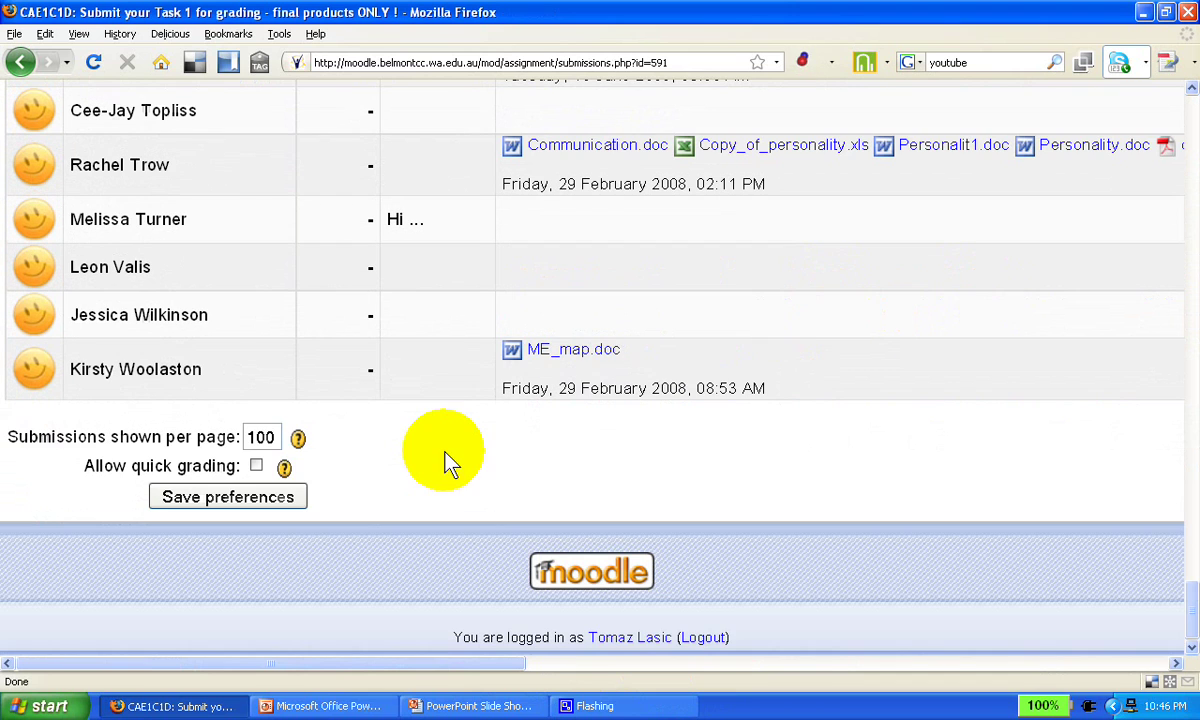
{"action": "left_click", "coordinate": [257, 467]}
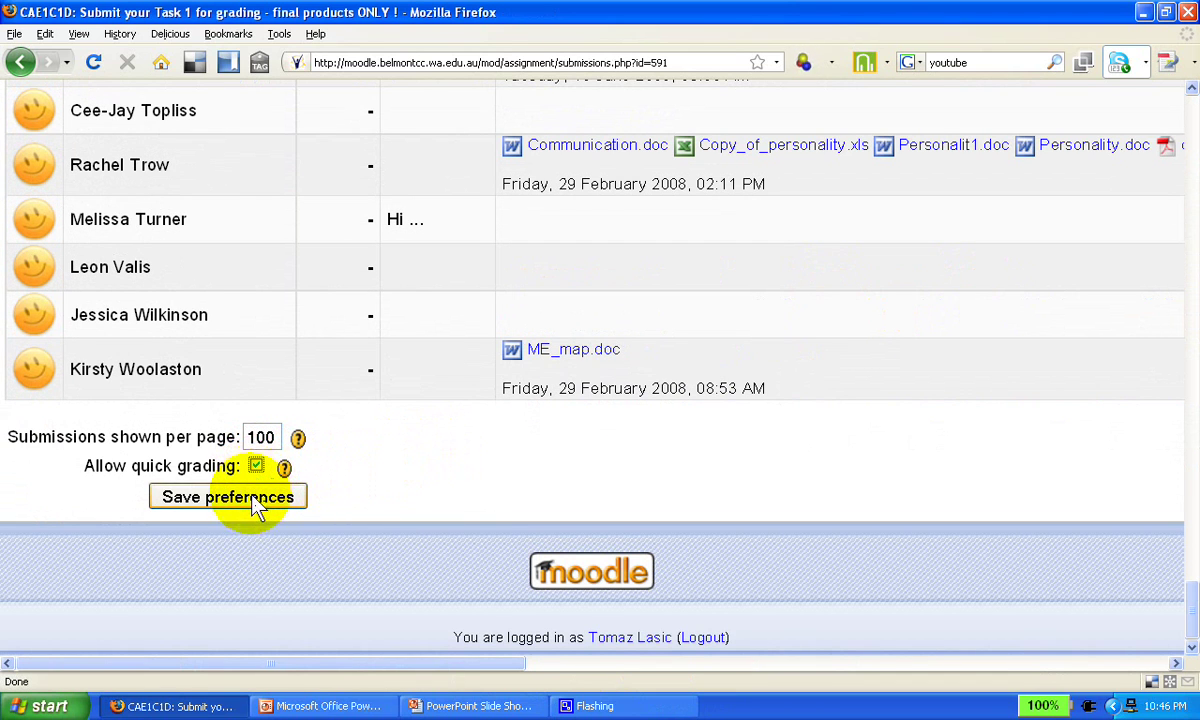
{"action": "left_click", "coordinate": [255, 497]}
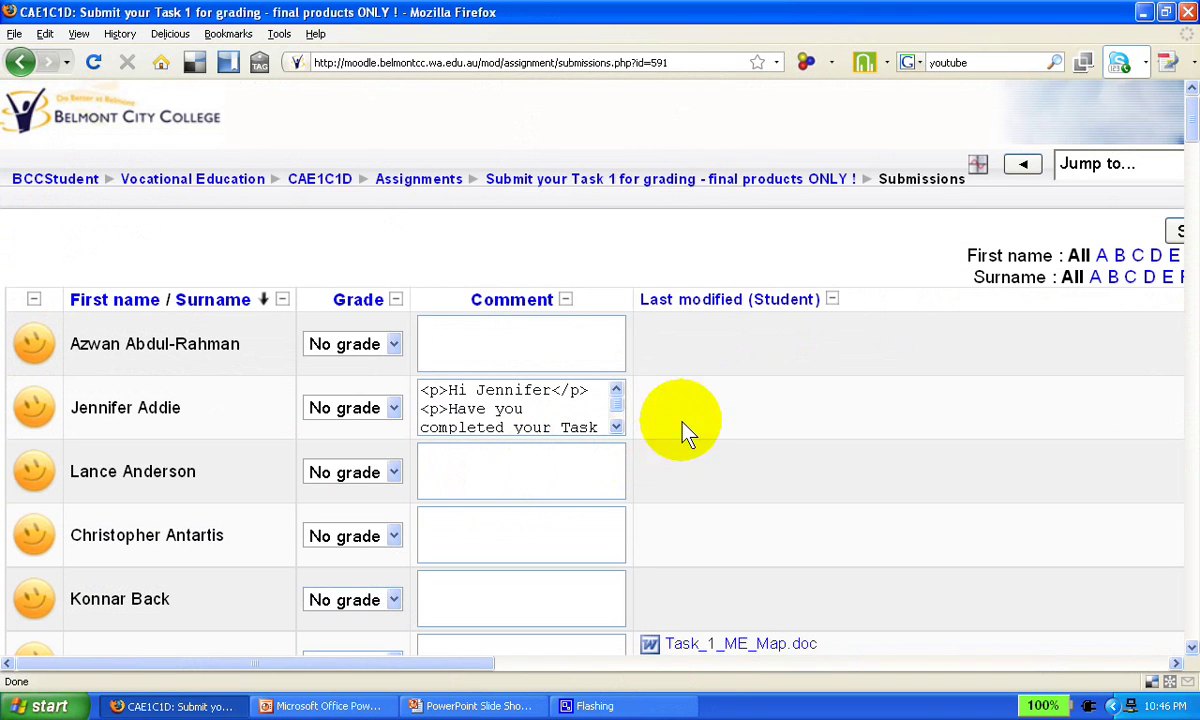
Check the quick-grading comment box of the first student and the grade choices of the second student.
{"action": "left_click", "coordinate": [519, 332]}
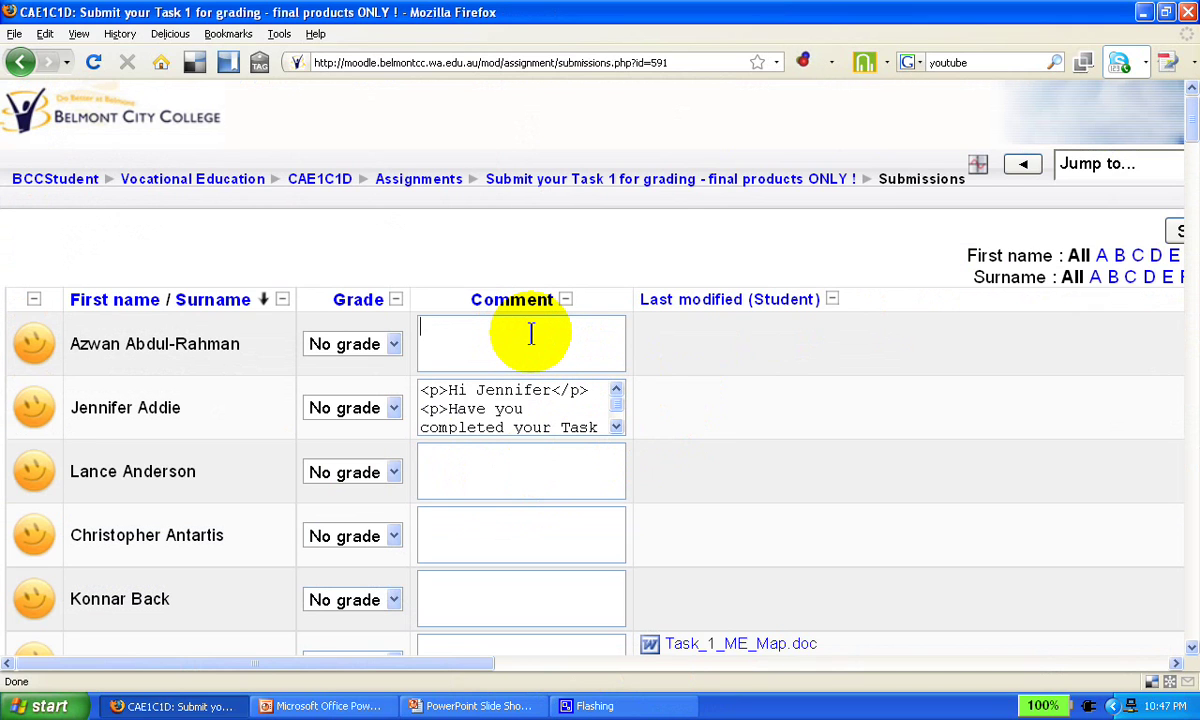
{"action": "left_click", "coordinate": [394, 408]}
{"action": "left_click", "coordinate": [396, 410]}
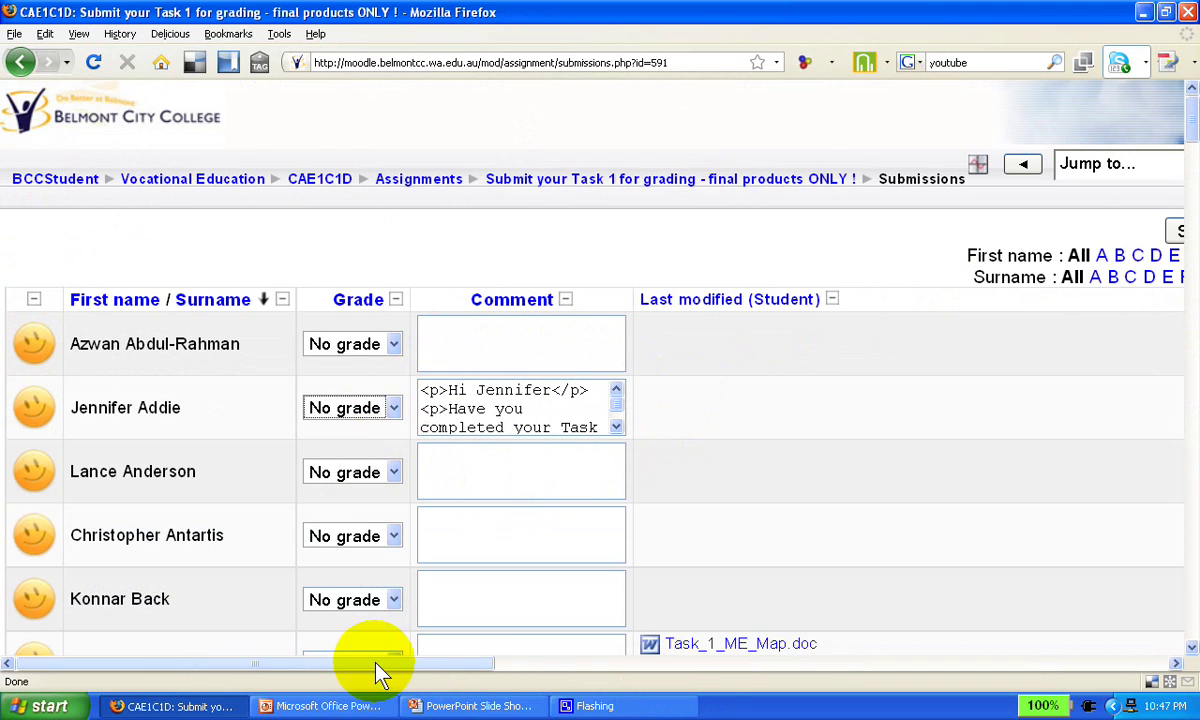
Open the third student's grading window and inspect the feedback editor and response file browser, closing the browser without choosing a file.
{"action": "left_click_drag", "start_coordinate": [375, 664], "coordinate": [1190, 705]}
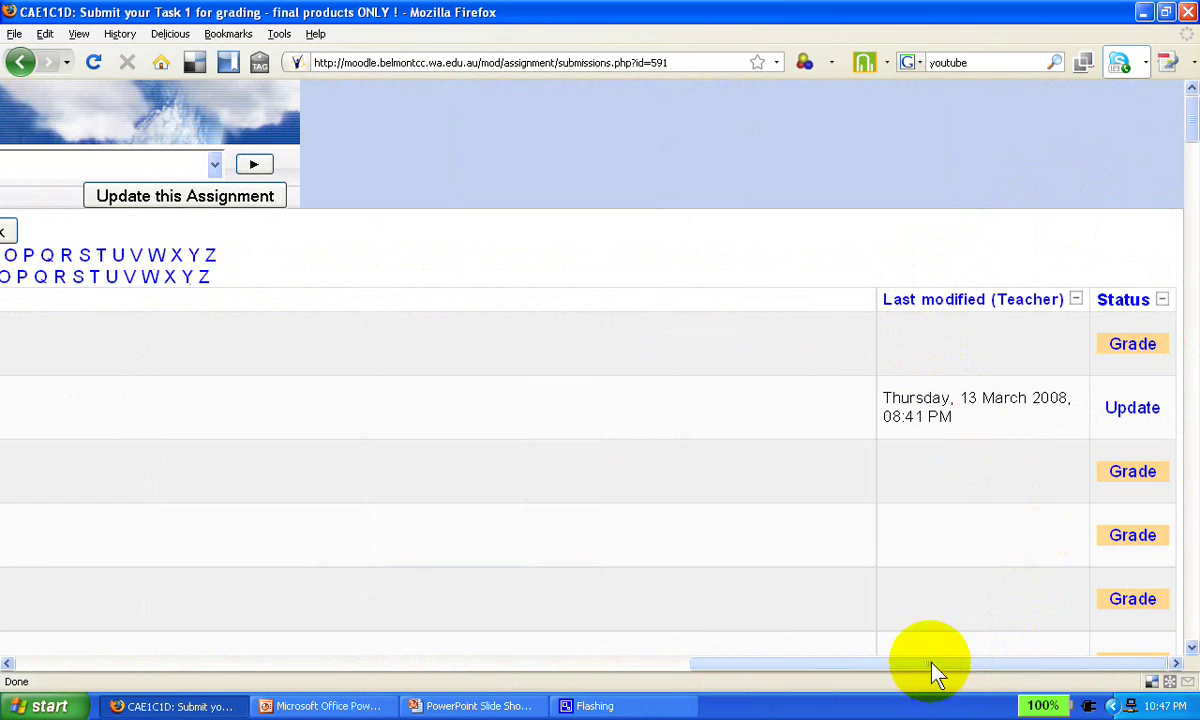
{"action": "left_click", "coordinate": [1136, 477]}
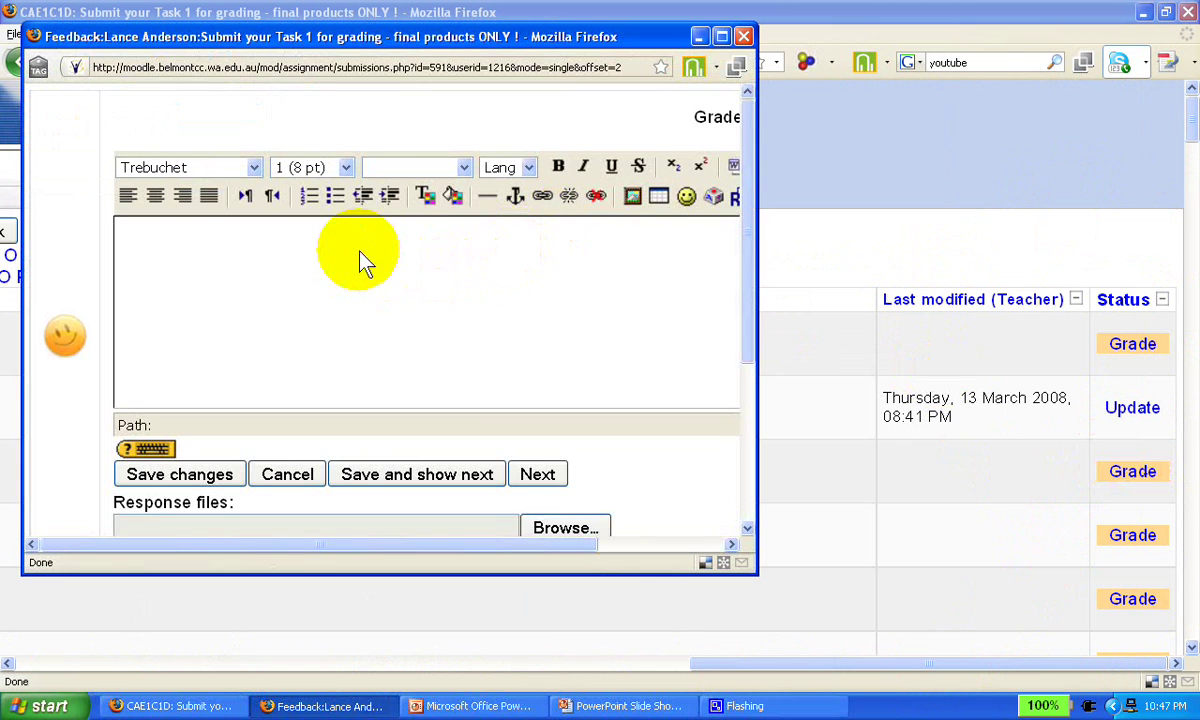
{"action": "left_click", "coordinate": [303, 242]}
{"action": "scroll", "coordinate": [440, 305], "scroll_direction": "down", "scroll_amount": 2}
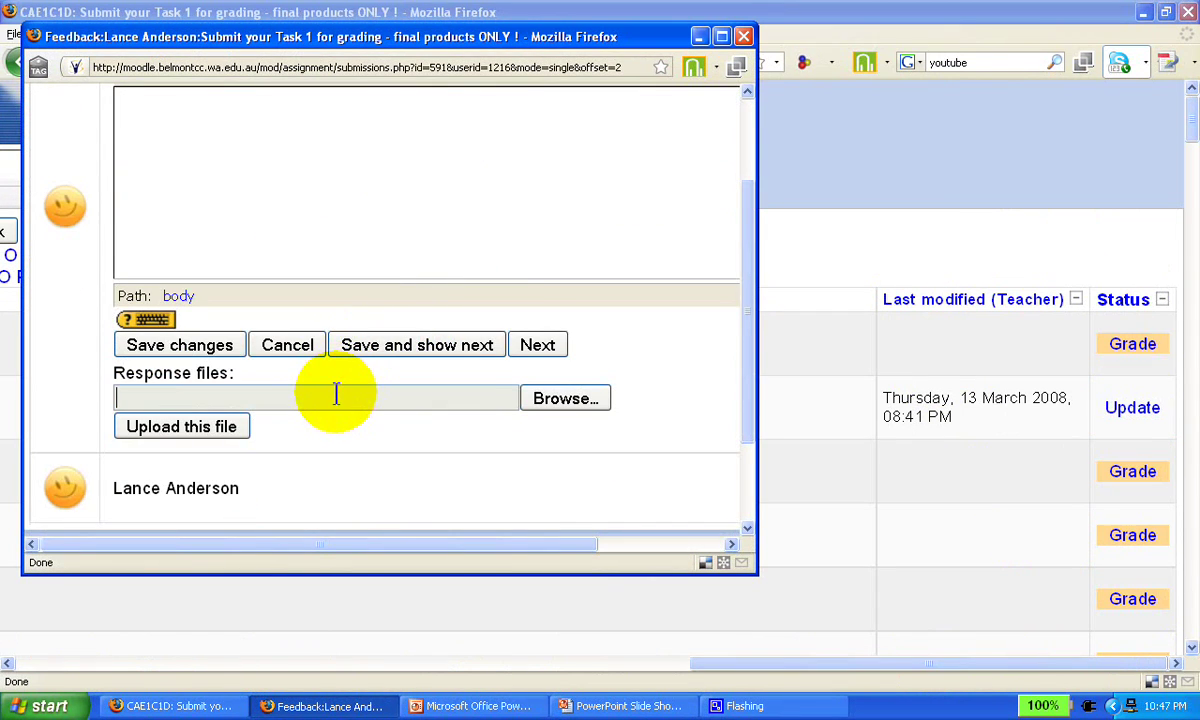
{"action": "left_click", "coordinate": [565, 398]}
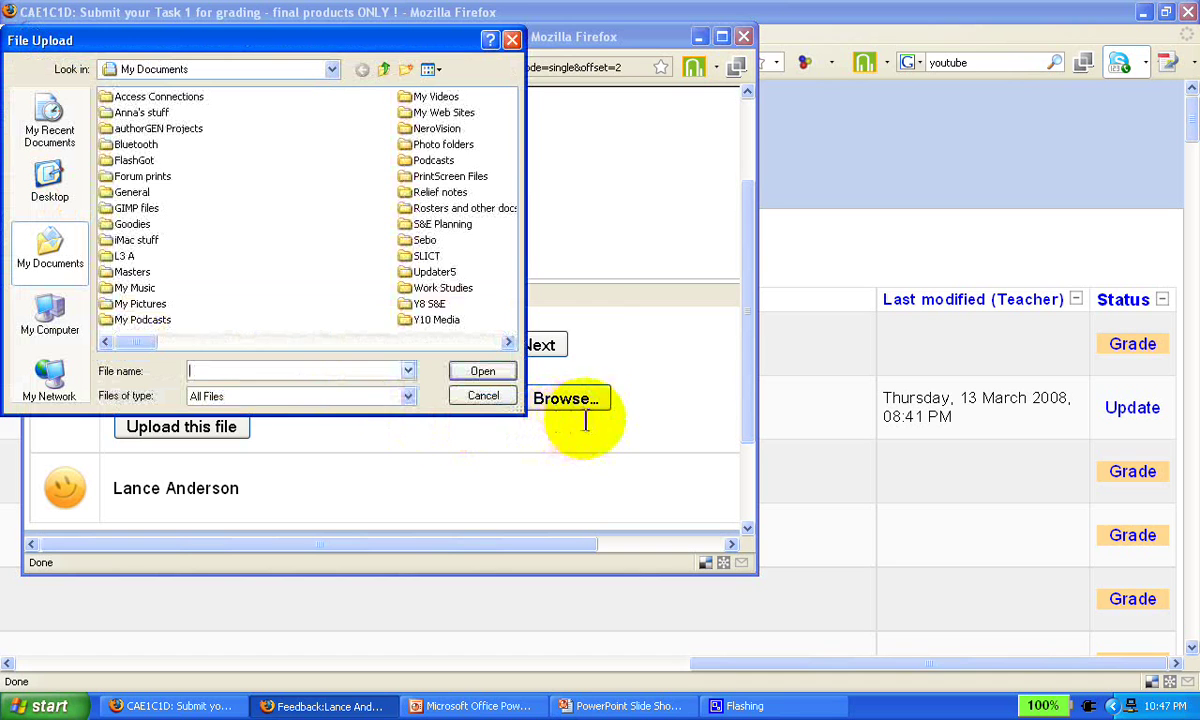
{"action": "left_click", "coordinate": [511, 40]}
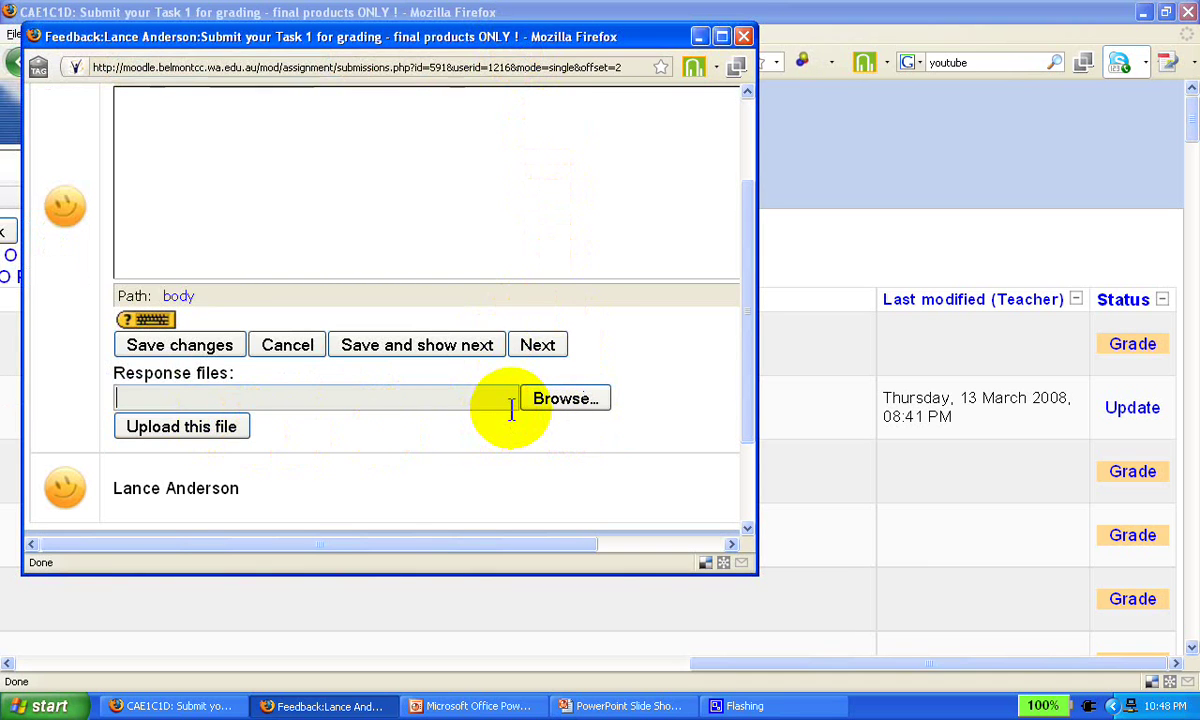
Add an Online text assignment to topic 4, Assignments, of the MoodleMoo course.
{"action": "scroll", "coordinate": [510, 410], "scroll_direction": "down", "scroll_amount": 1}
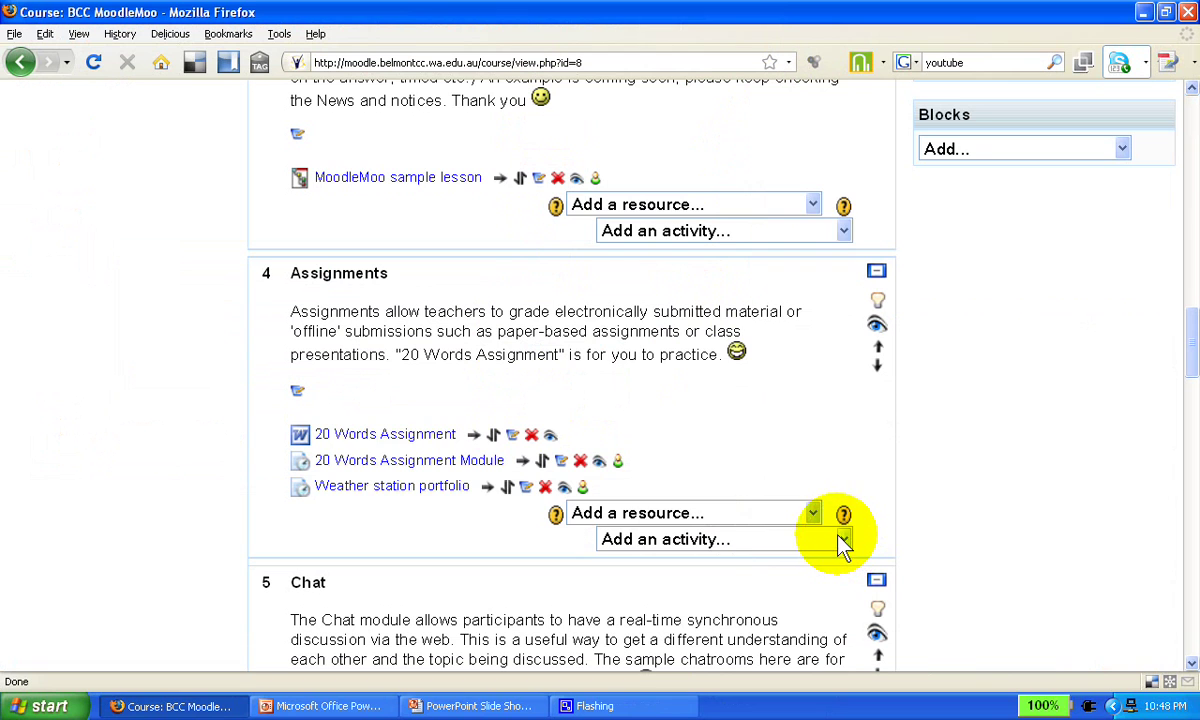
{"action": "left_click", "coordinate": [843, 540]}
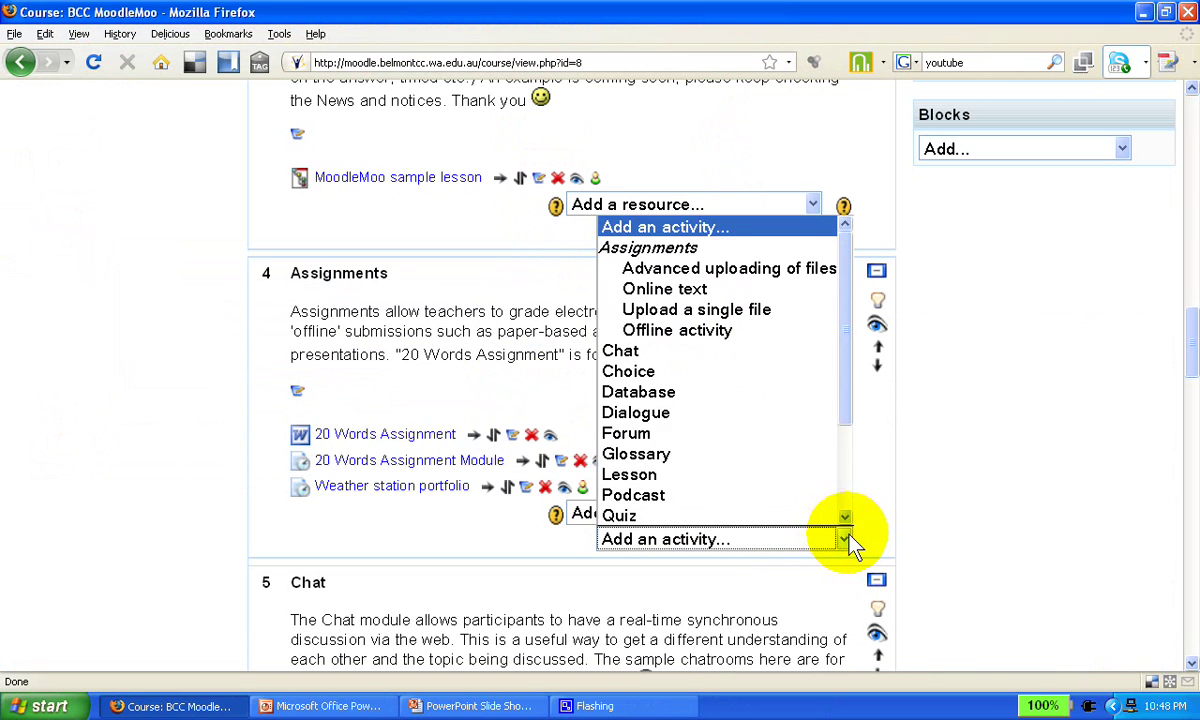
{"action": "left_click", "coordinate": [757, 302]}
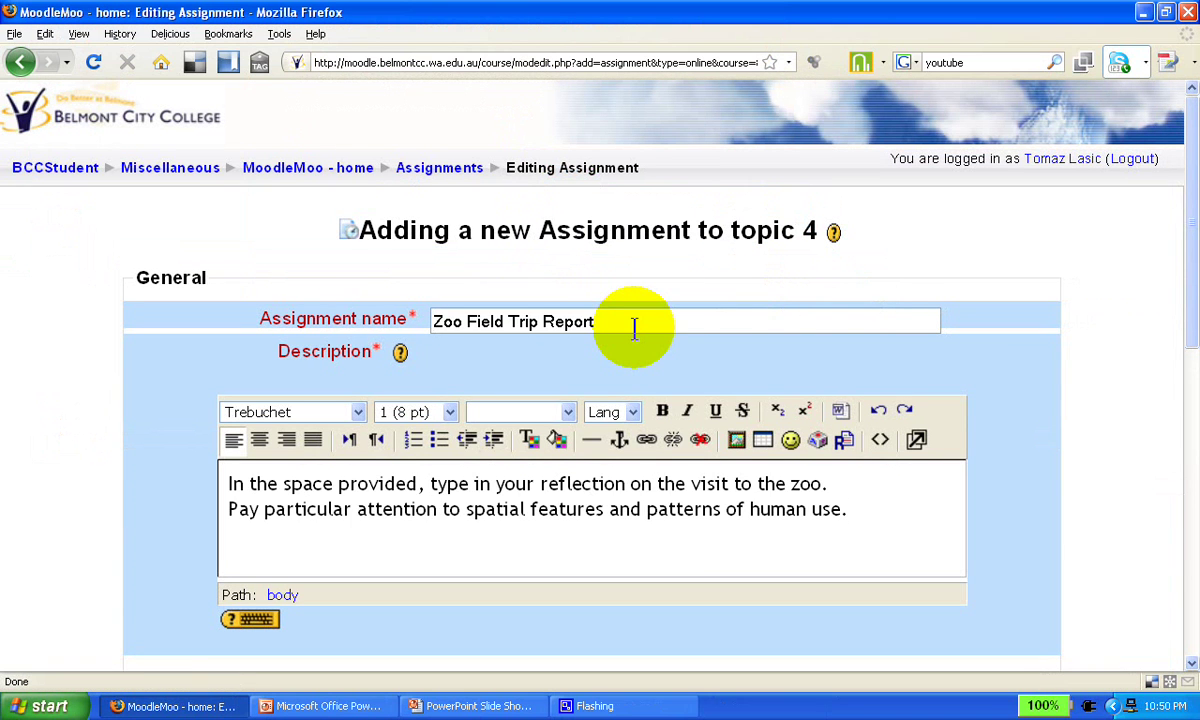
Review the Zoo Field Trip Report assignment's name and description, its grade and date settings, and the Online text options down to Comment inline.
{"action": "left_click_drag", "start_coordinate": [629, 321], "coordinate": [428, 321]}
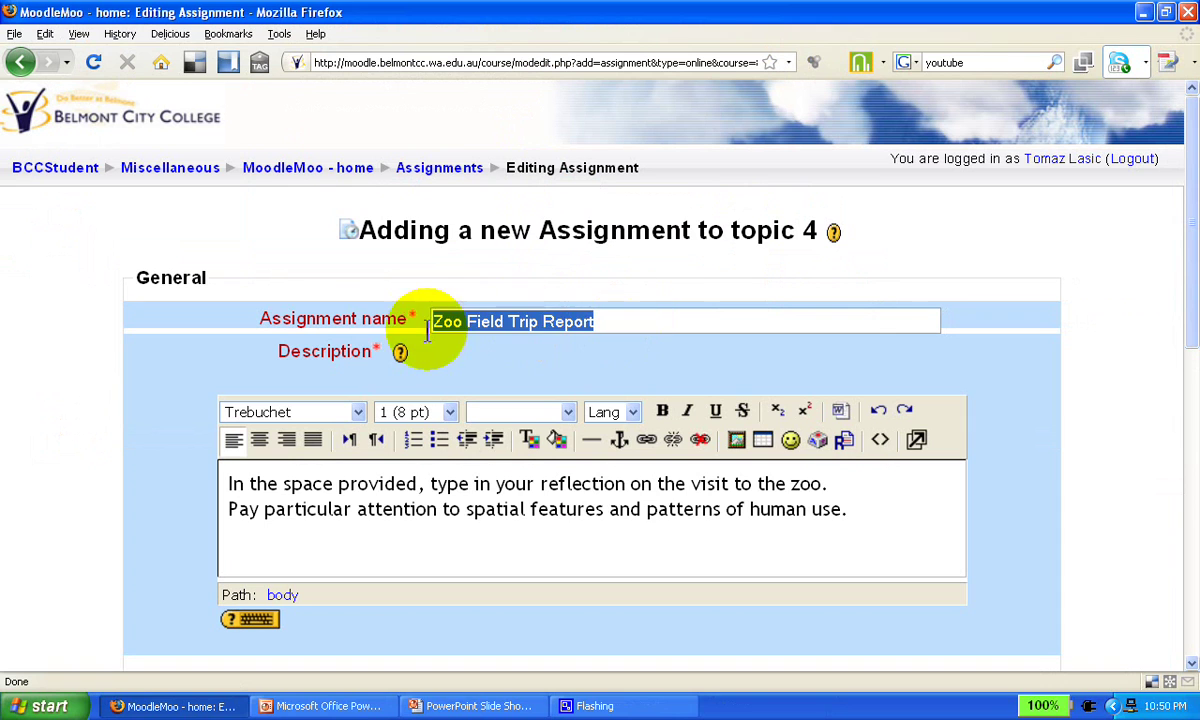
{"action": "left_click", "coordinate": [679, 321]}
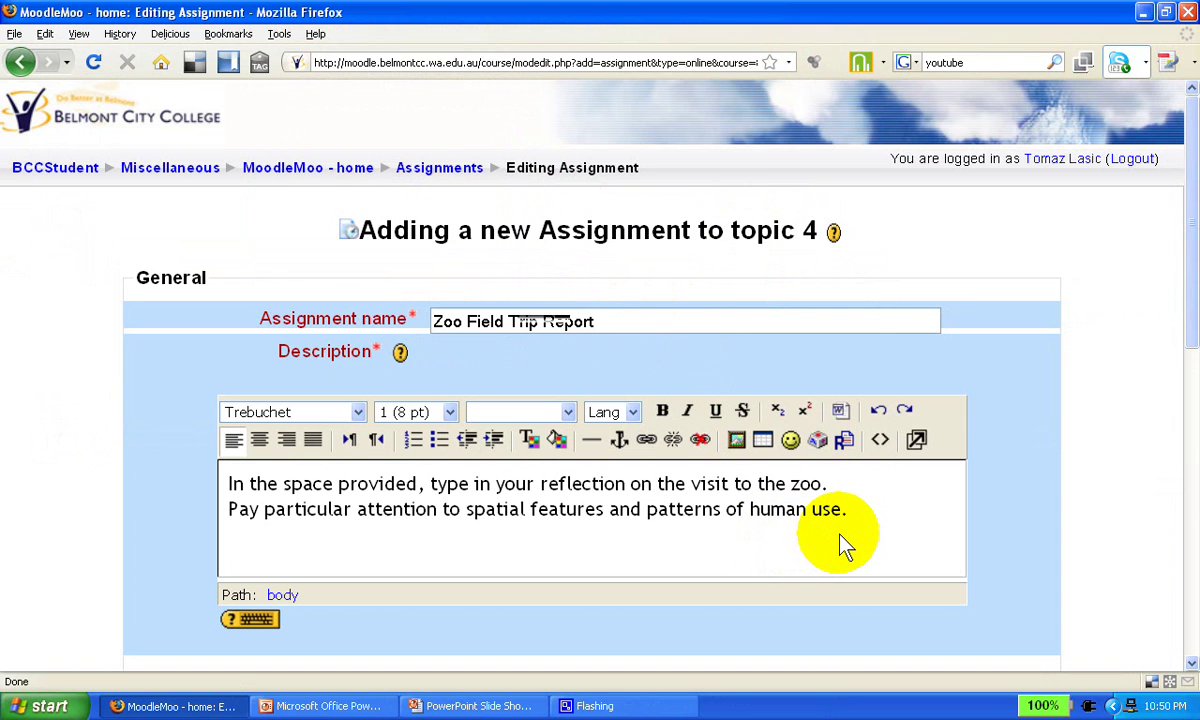
{"action": "scroll", "coordinate": [866, 536], "scroll_direction": "down", "scroll_amount": 1}
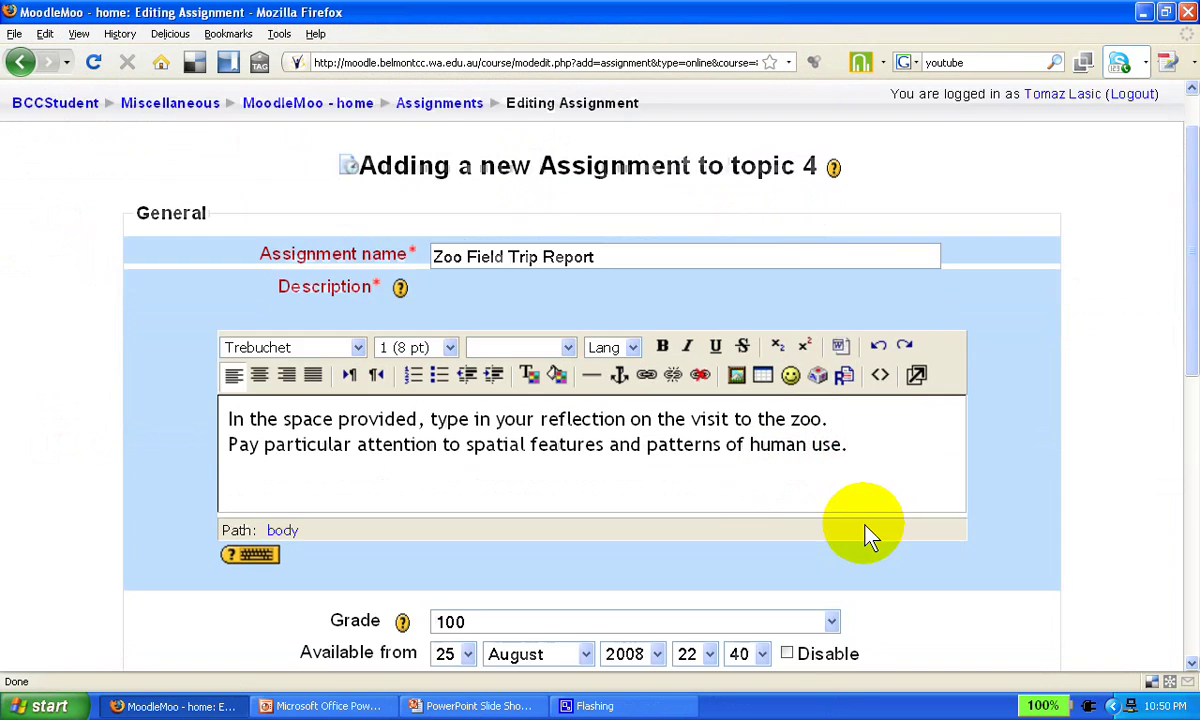
{"action": "scroll", "coordinate": [865, 527], "scroll_direction": "down", "scroll_amount": 4}
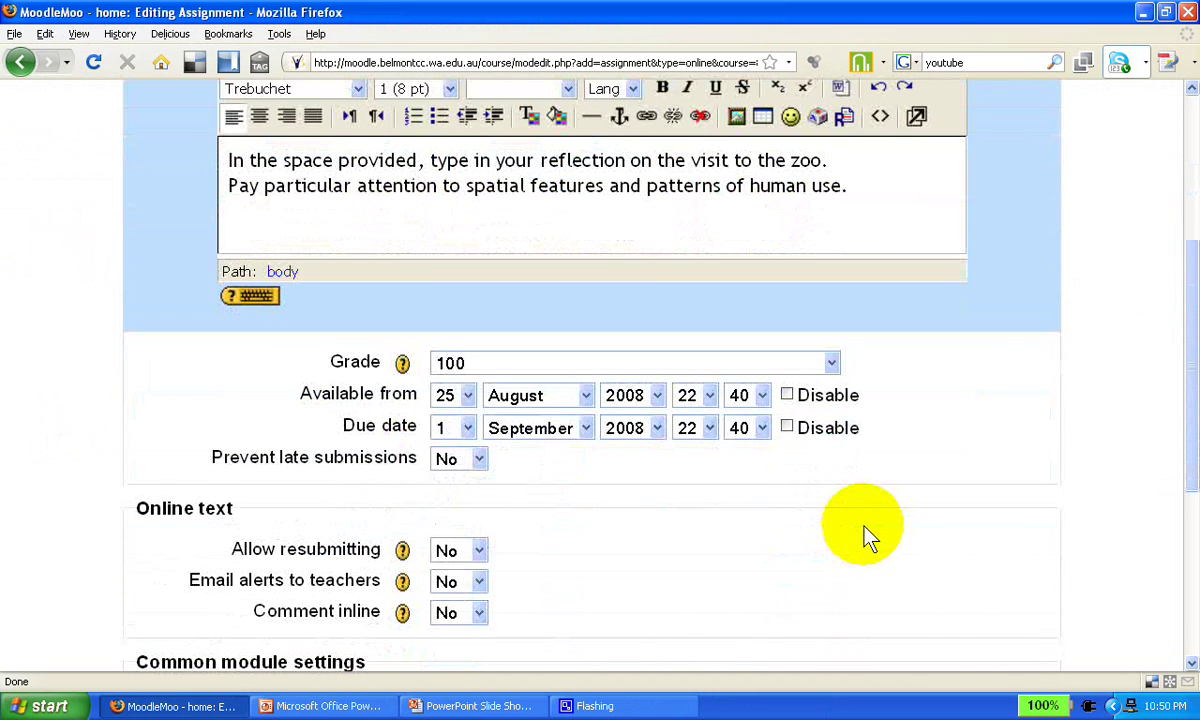
{"action": "scroll", "coordinate": [866, 536], "scroll_direction": "down", "scroll_amount": 3}
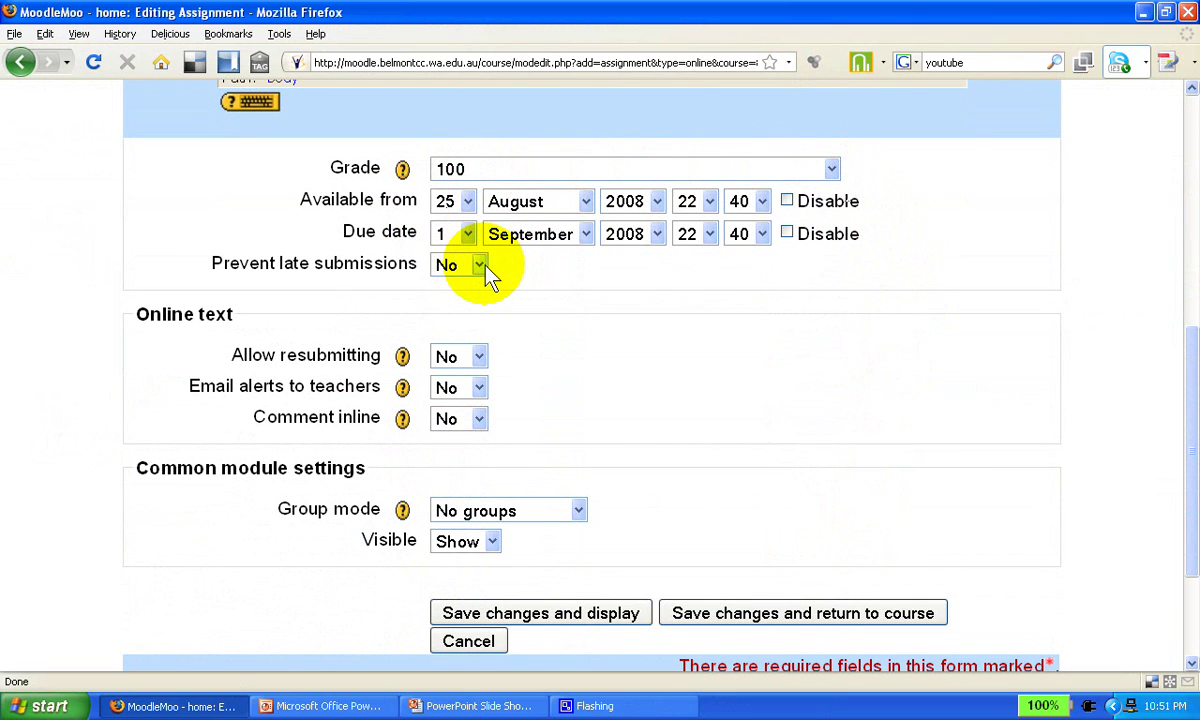
{"action": "key", "text": "Tab"}
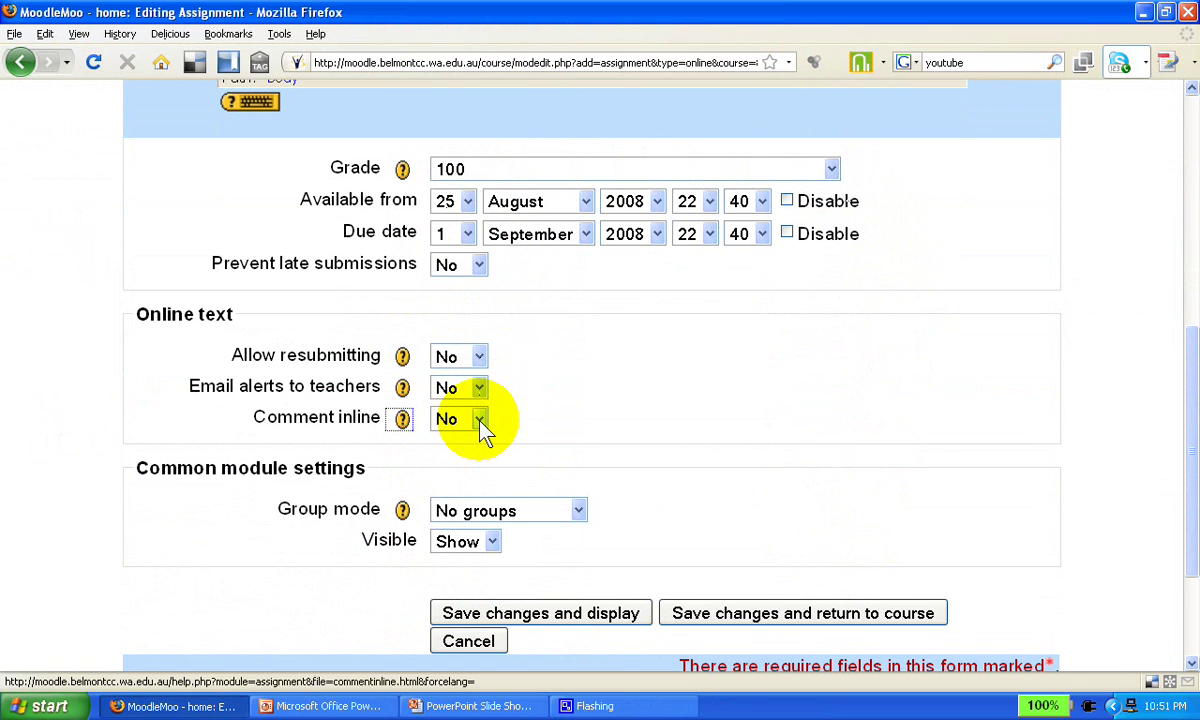
Read the help text for the Comment inline option, close it, and check the Group mode choices.
{"action": "left_click", "coordinate": [402, 420]}
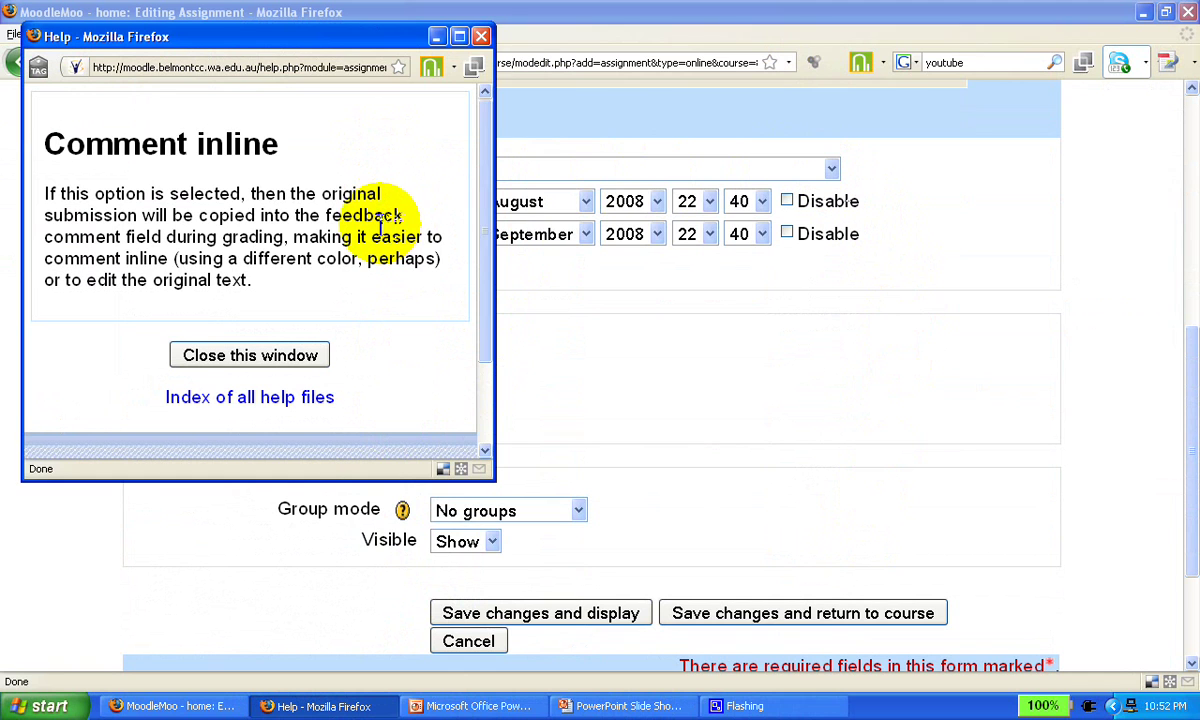
{"action": "left_click", "coordinate": [479, 35]}
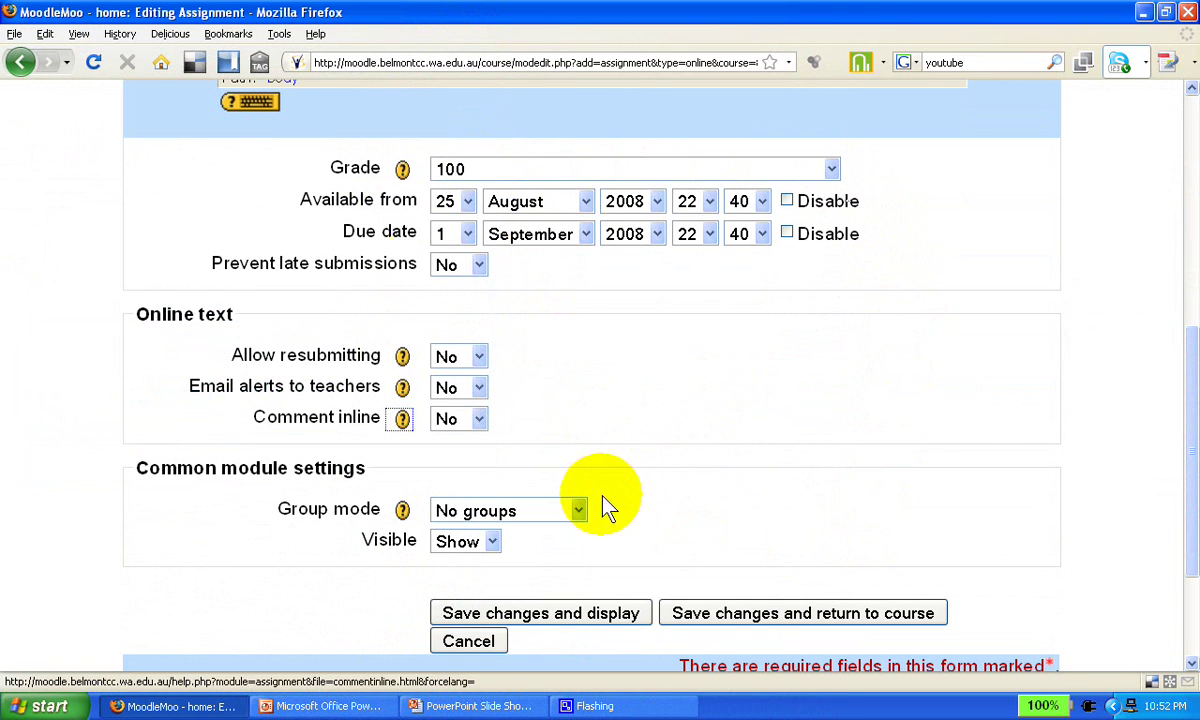
{"action": "left_click", "coordinate": [578, 512]}
{"action": "left_click", "coordinate": [577, 514]}
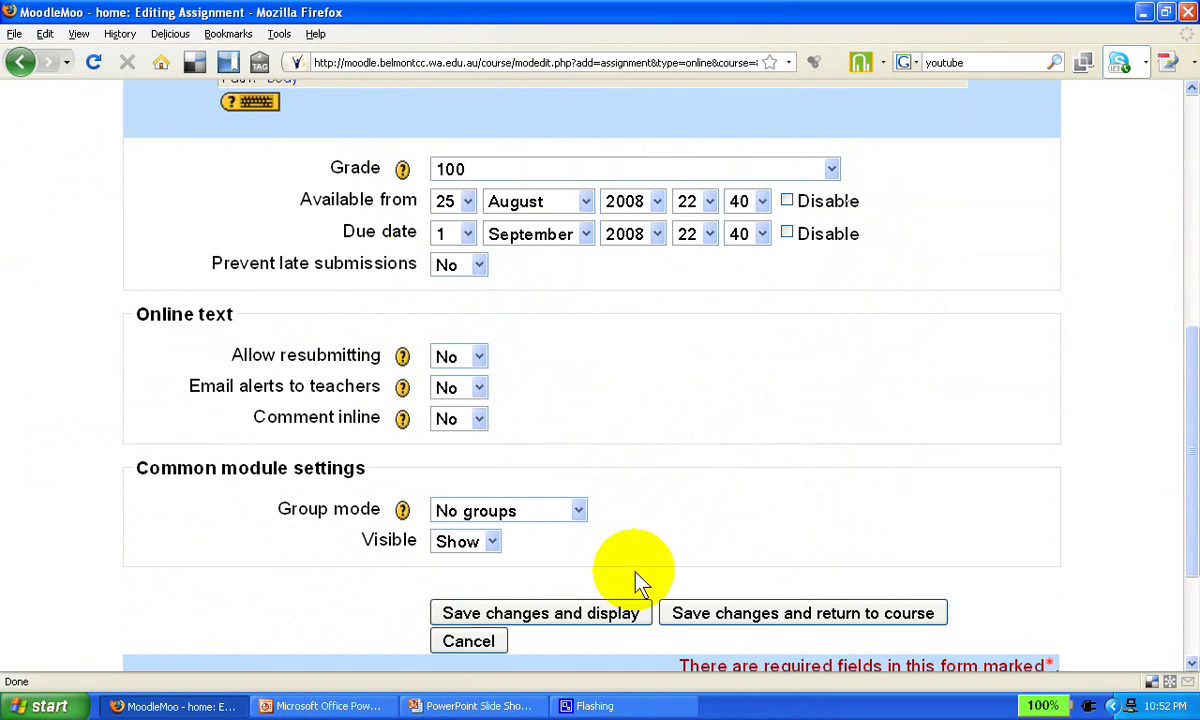
Save and display the Zoo Field Trip Report assignment, checking its instructions, availability date and submission status.
{"action": "left_click", "coordinate": [610, 615]}
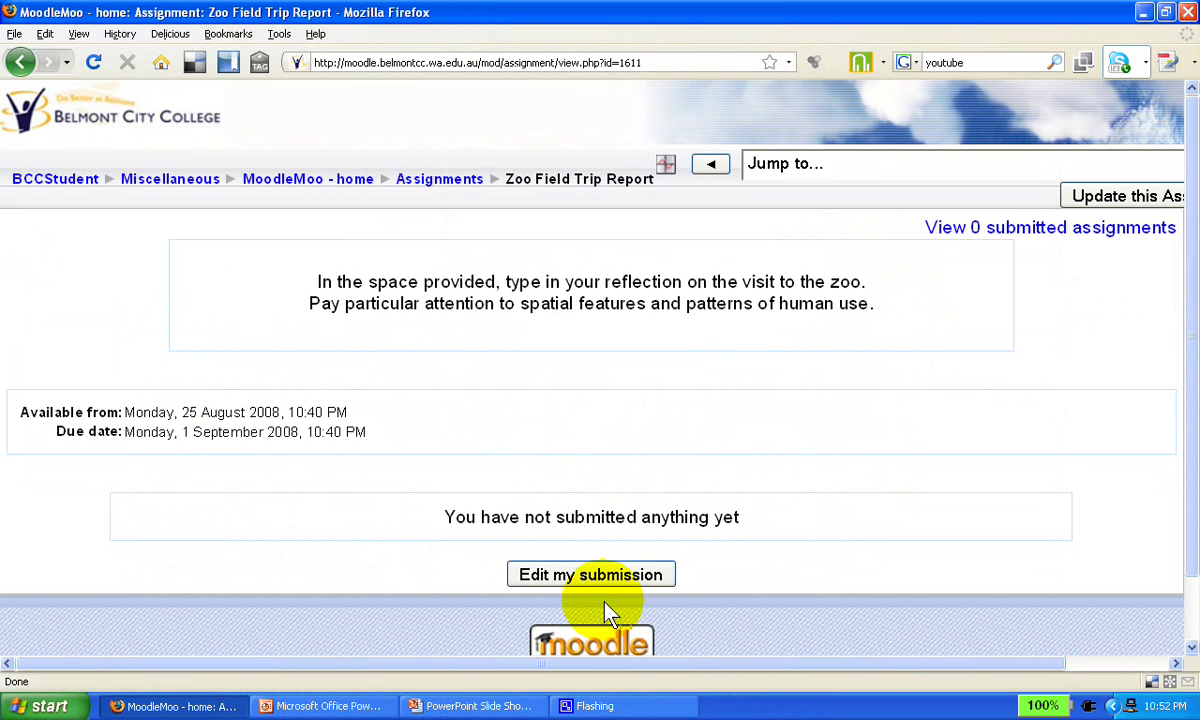
{"action": "left_click_drag", "start_coordinate": [316, 281], "coordinate": [900, 324]}
{"action": "left_click", "coordinate": [150, 410]}
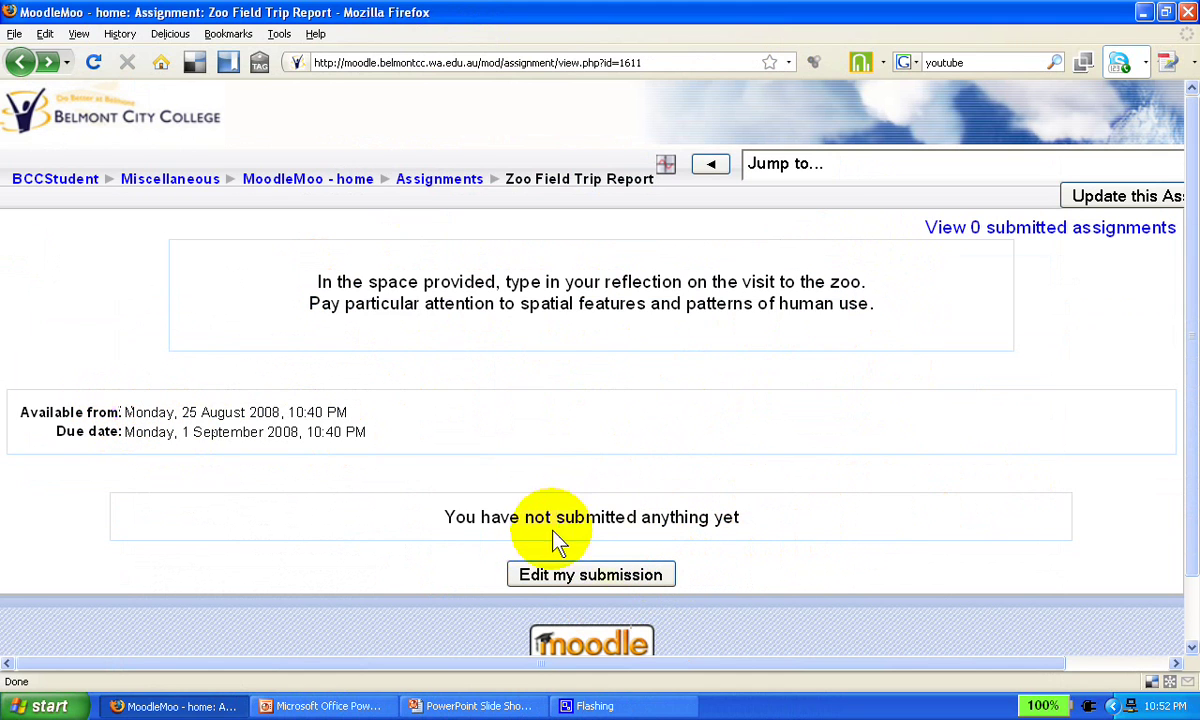
{"action": "left_click_drag", "start_coordinate": [443, 516], "coordinate": [753, 525]}
{"action": "left_click", "coordinate": [754, 519]}
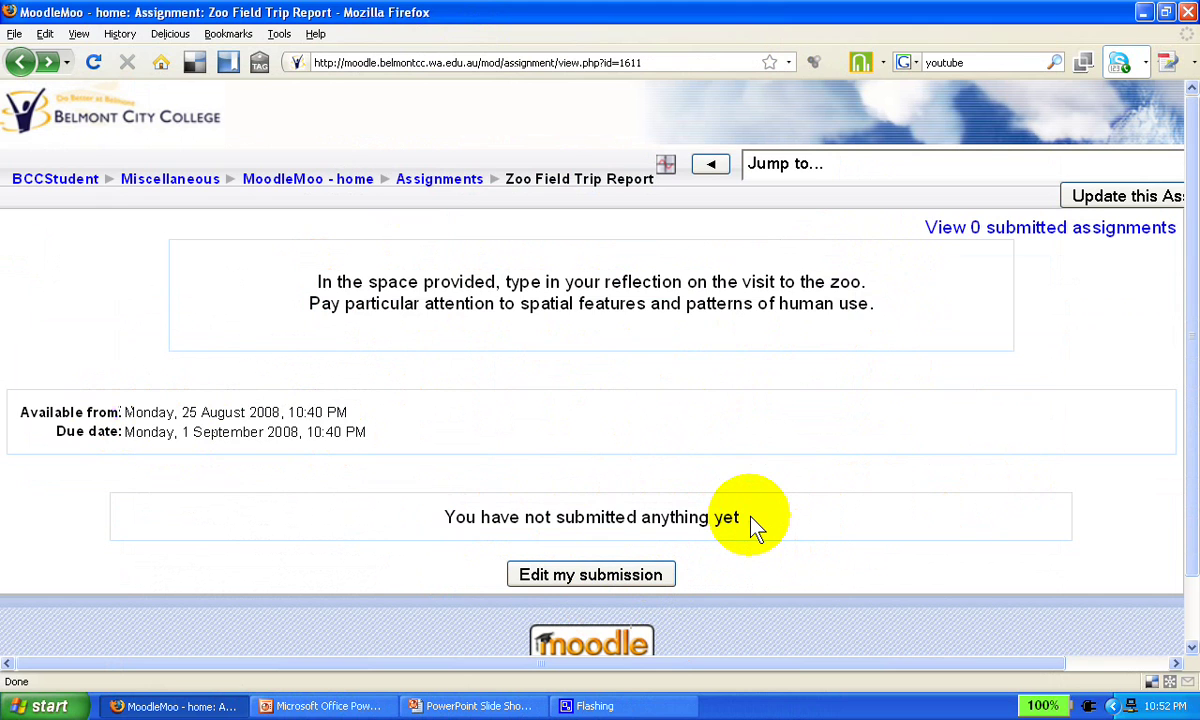
Enter the submission text "The trip to the zoo was fascinating for many reasons: - the animals were looked after better than I thought .......".
{"action": "left_click", "coordinate": [652, 577]}
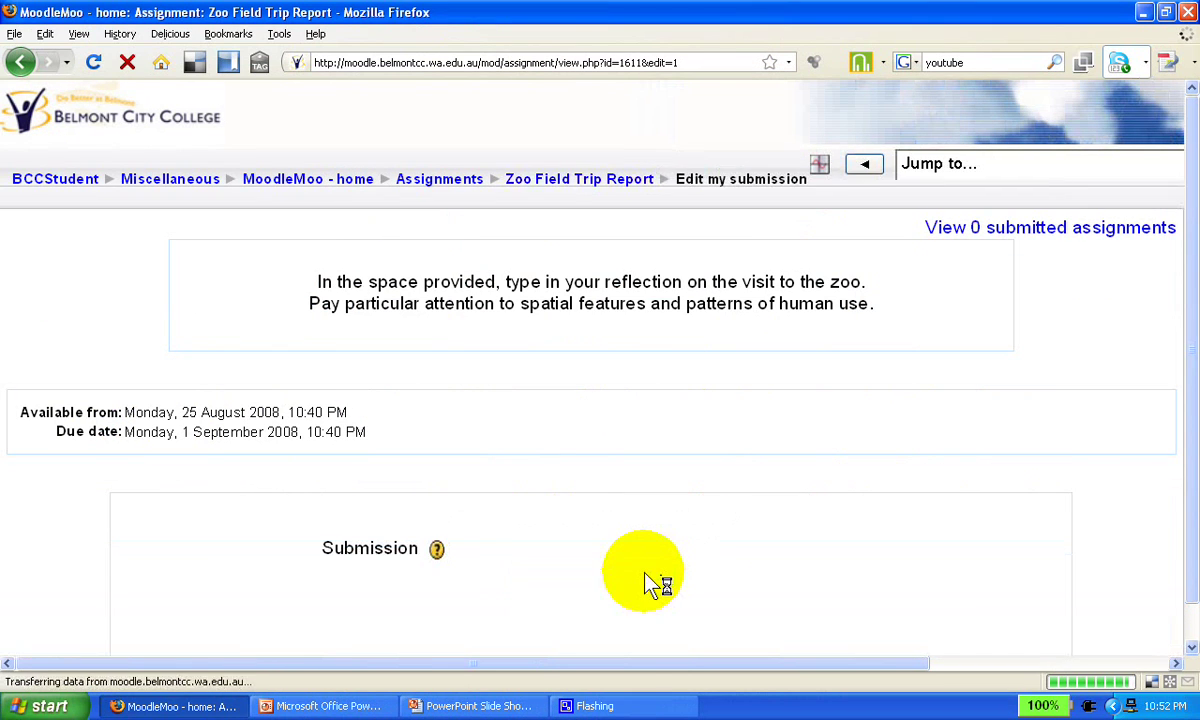
{"action": "scroll", "coordinate": [640, 577], "scroll_direction": "down", "scroll_amount": 5}
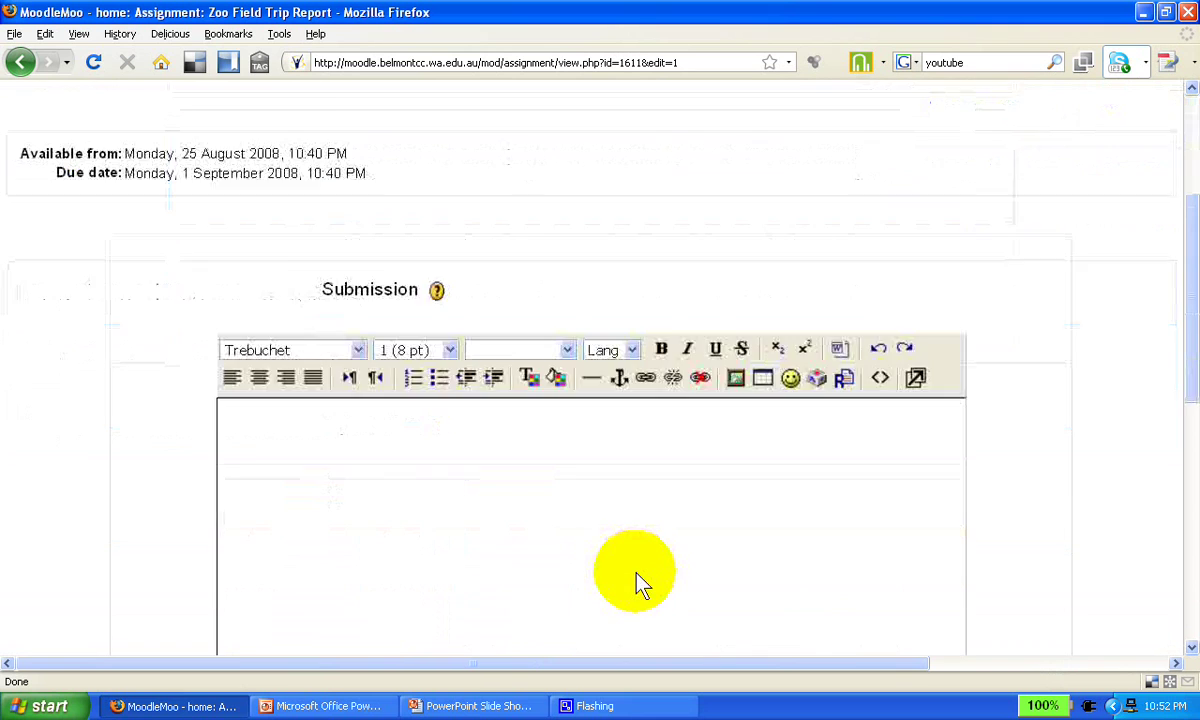
{"action": "scroll", "coordinate": [637, 577], "scroll_direction": "down", "scroll_amount": 4}
{"action": "left_click", "coordinate": [487, 270]}
{"action": "type", "text": "The trip to the zoo was fascinating for many reasons: - the animals were looked after better than I thought ......."}
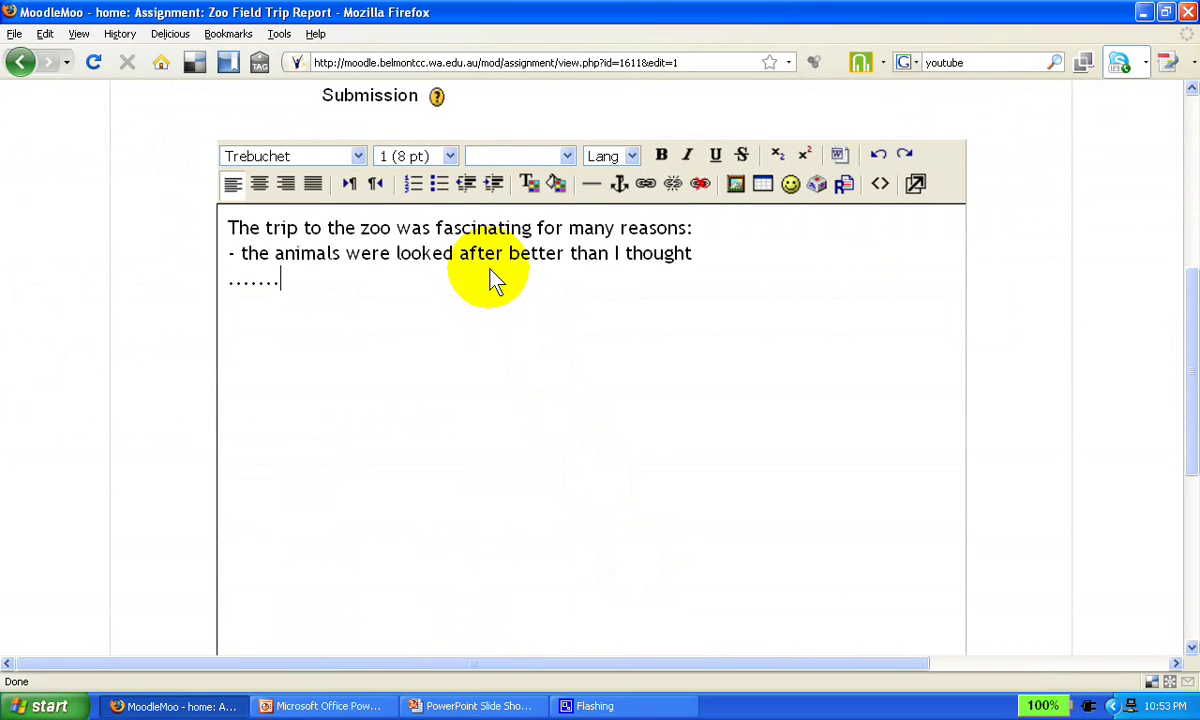
Check the zoo trip reflection in the editor and save the submission.
{"action": "scroll", "coordinate": [490, 272], "scroll_direction": "up", "scroll_amount": 1}
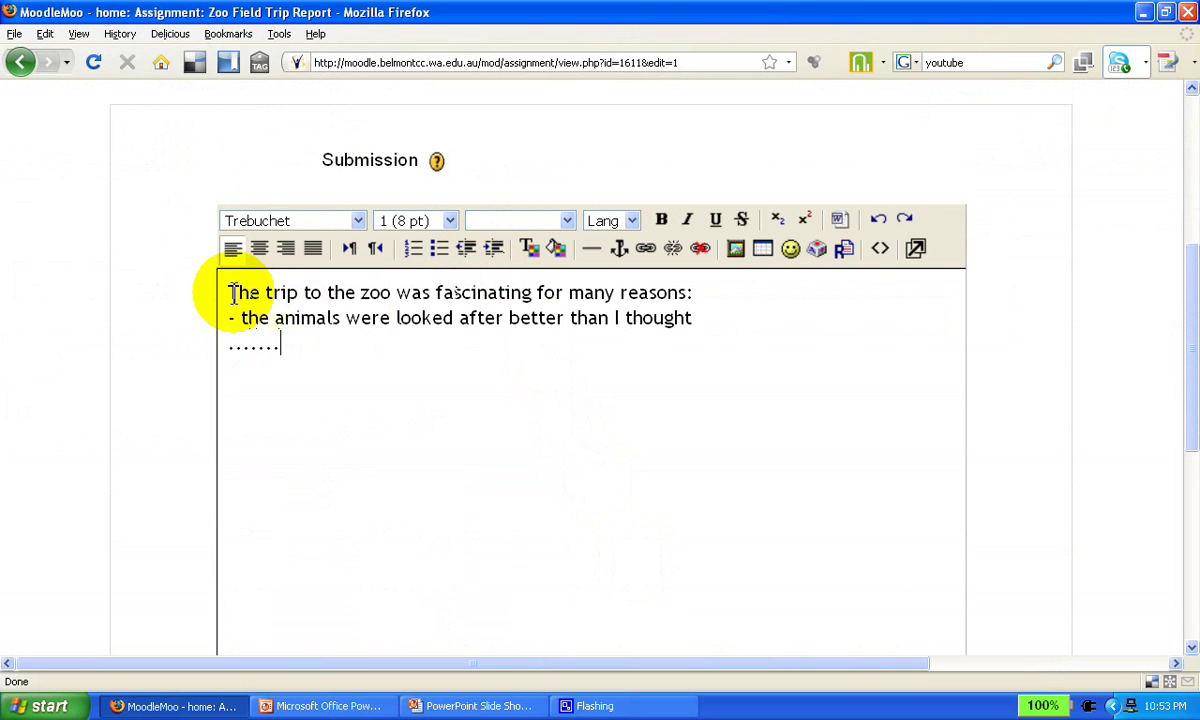
{"action": "left_click_drag", "start_coordinate": [230, 292], "coordinate": [340, 348]}
{"action": "left_click", "coordinate": [336, 354]}
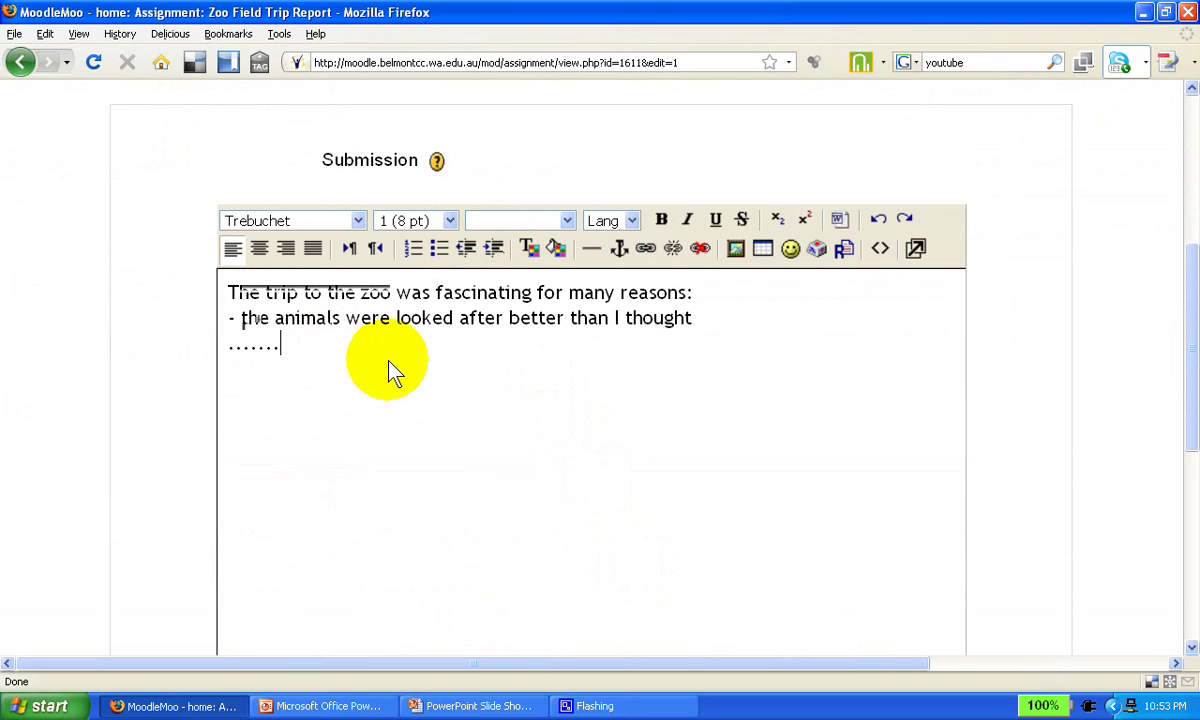
{"action": "scroll", "coordinate": [390, 368], "scroll_direction": "down", "scroll_amount": 10}
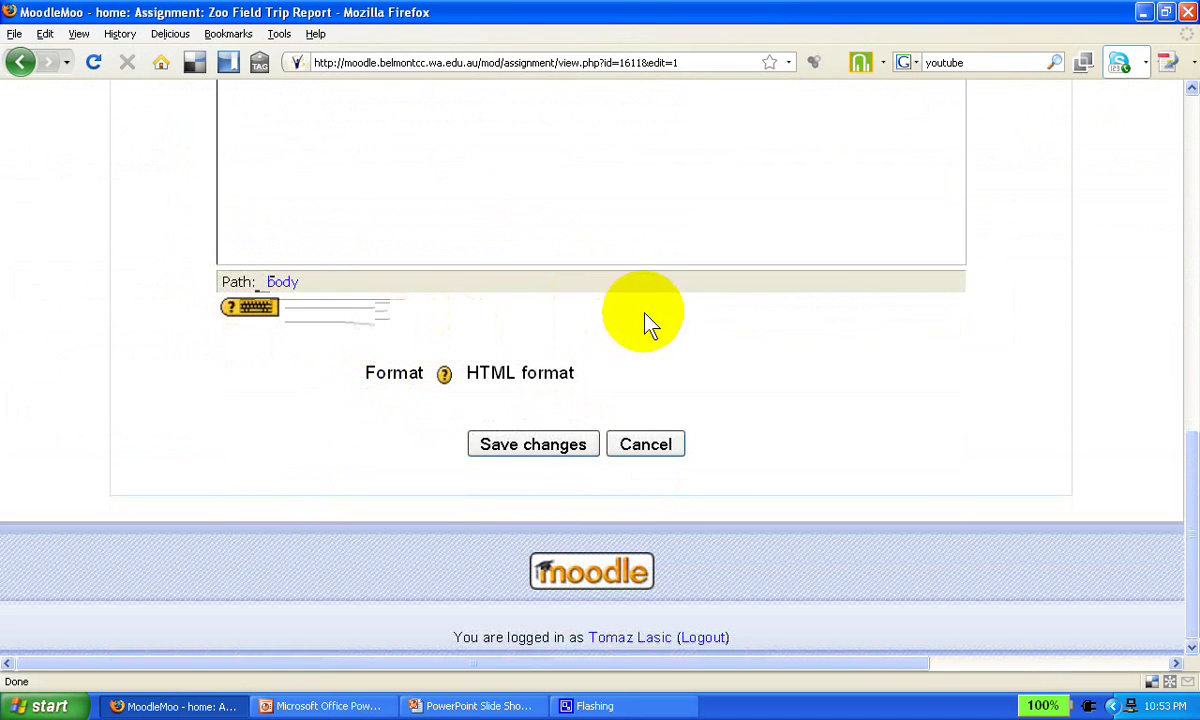
{"action": "left_click", "coordinate": [582, 448]}
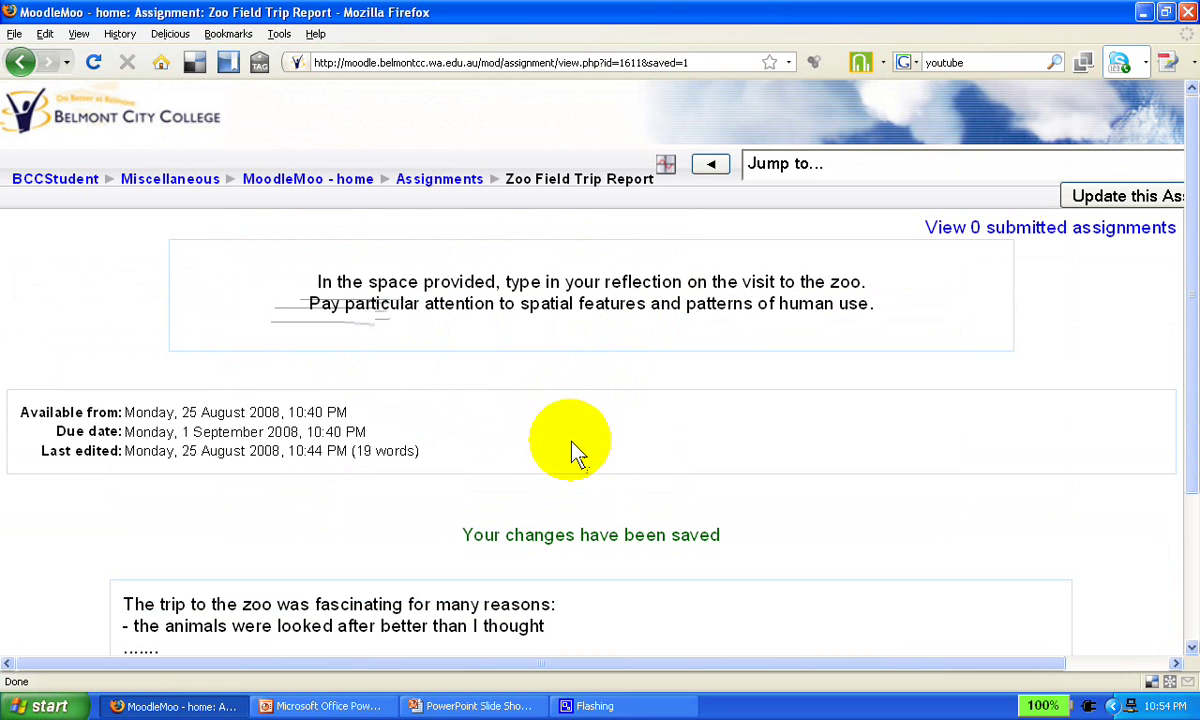
Review the saved zoo submission, reopen it for editing, and add the line "comments" below the existing text.
{"action": "scroll", "coordinate": [575, 452], "scroll_direction": "down", "scroll_amount": 3}
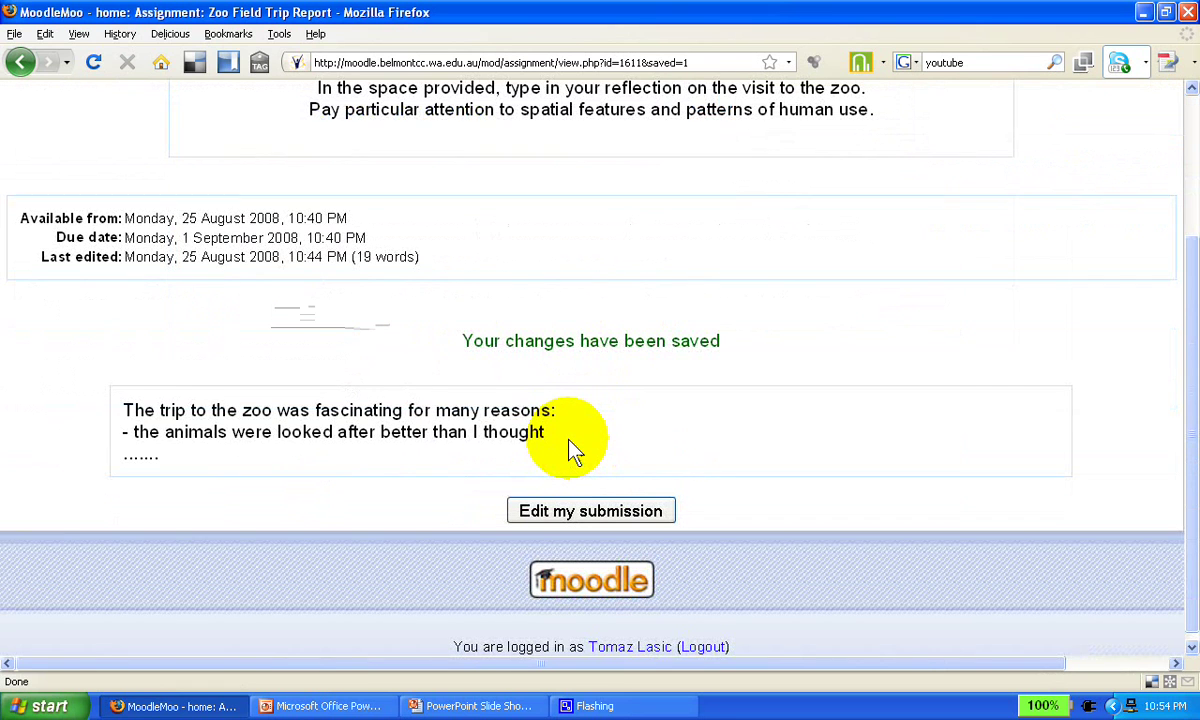
{"action": "scroll", "coordinate": [569, 441], "scroll_direction": "down", "scroll_amount": 1}
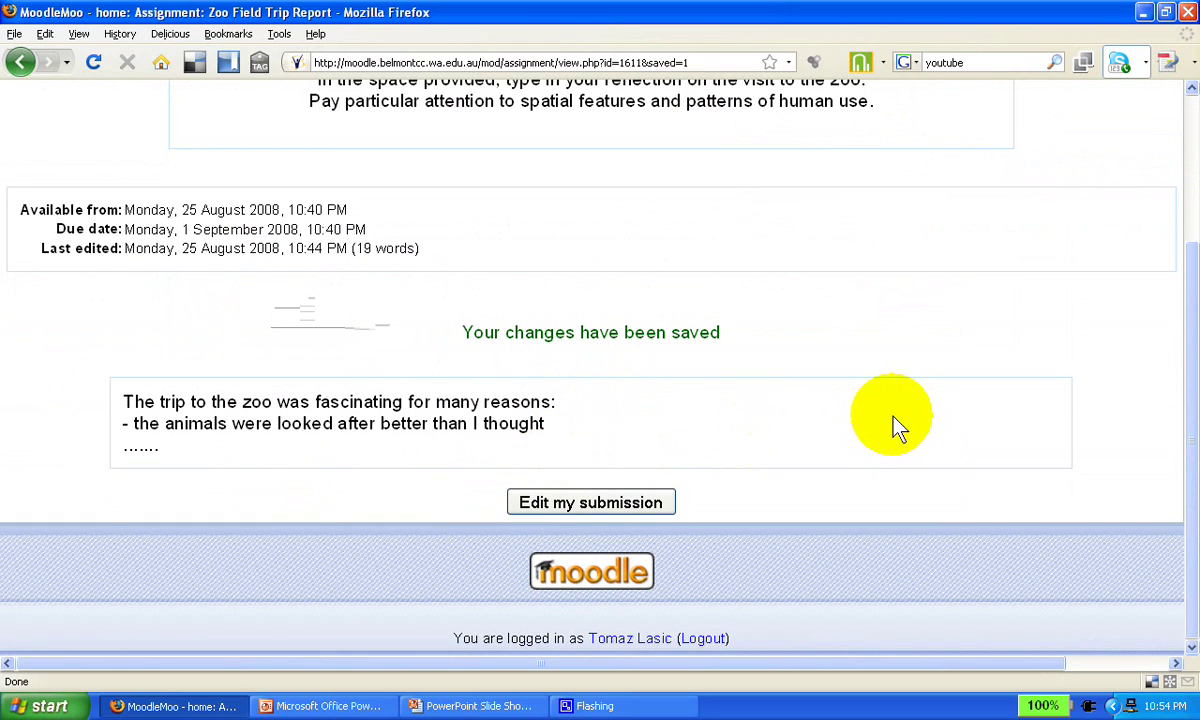
{"action": "left_click", "coordinate": [650, 506]}
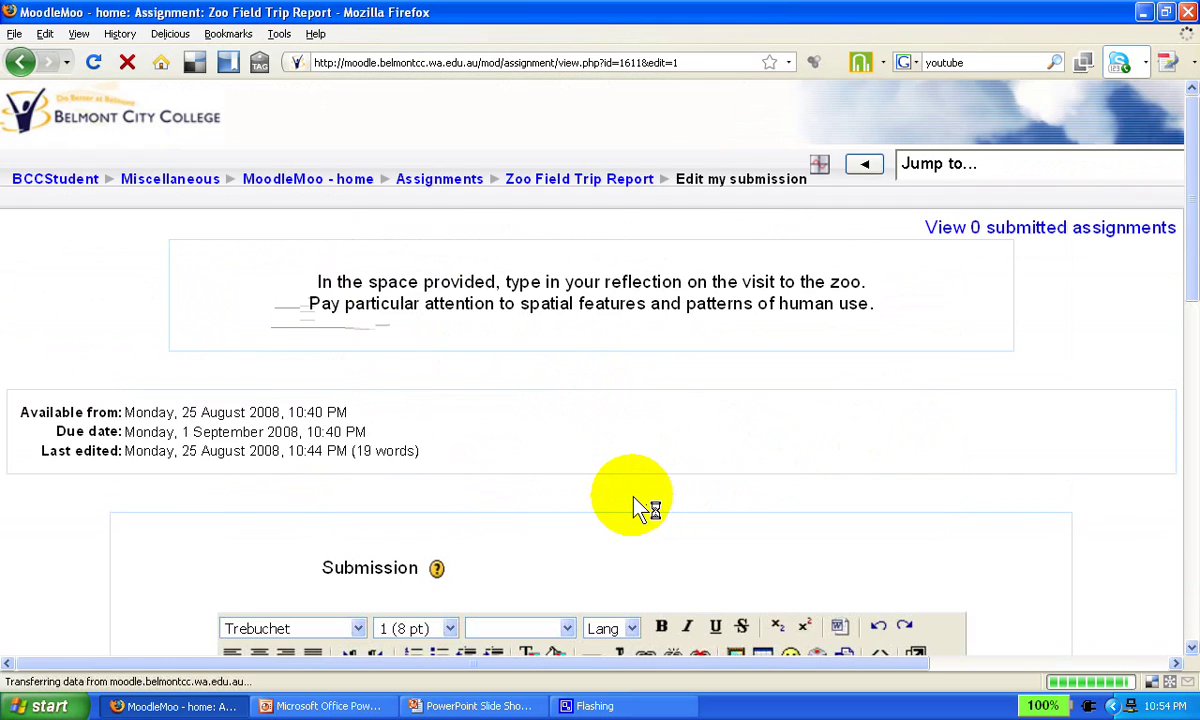
{"action": "scroll", "coordinate": [632, 505], "scroll_direction": "down", "scroll_amount": 5}
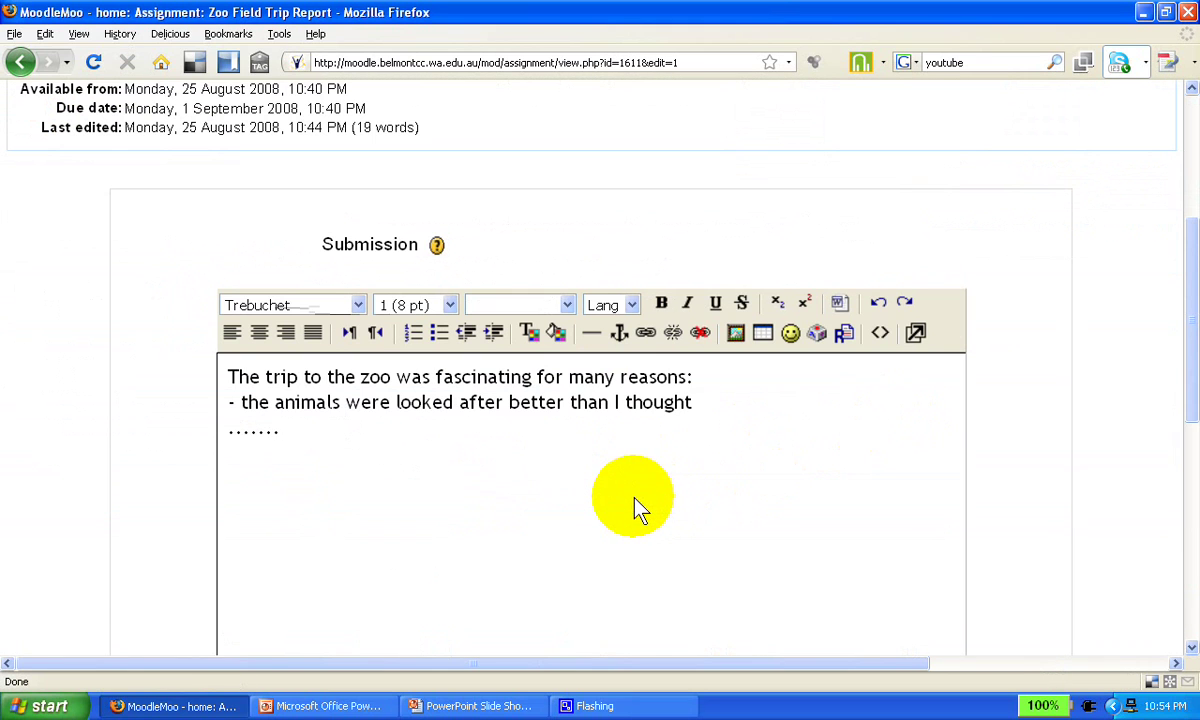
{"action": "left_click", "coordinate": [477, 469]}
{"action": "key", "text": "Return"}
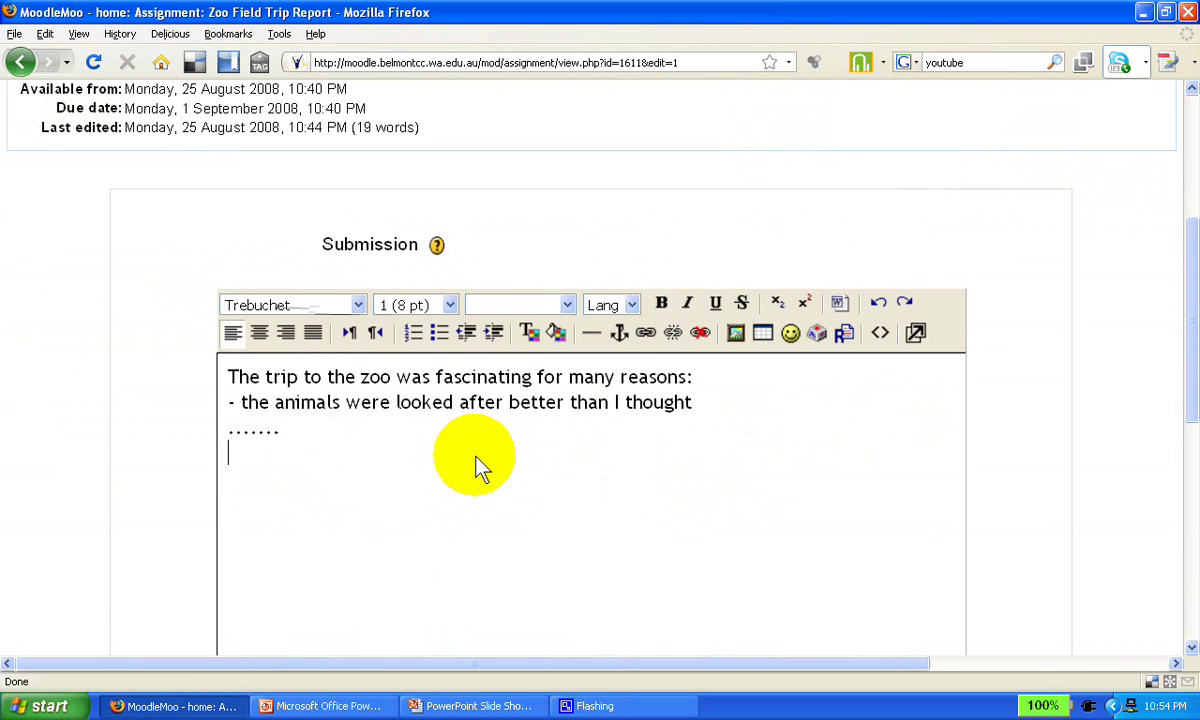
{"action": "type", "text": "comments"}
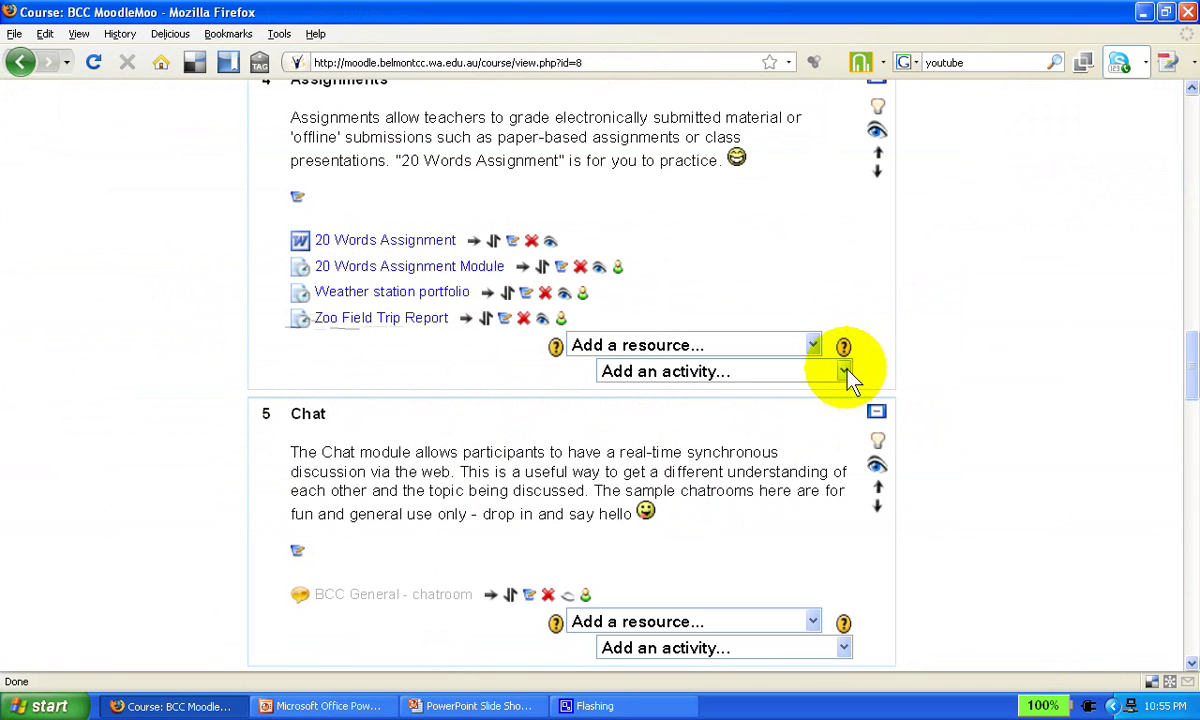
Open a new Upload a single file assignment form for topic 4, Assignments, and review its grade, date, upload and common module settings.
{"action": "left_click", "coordinate": [844, 372]}
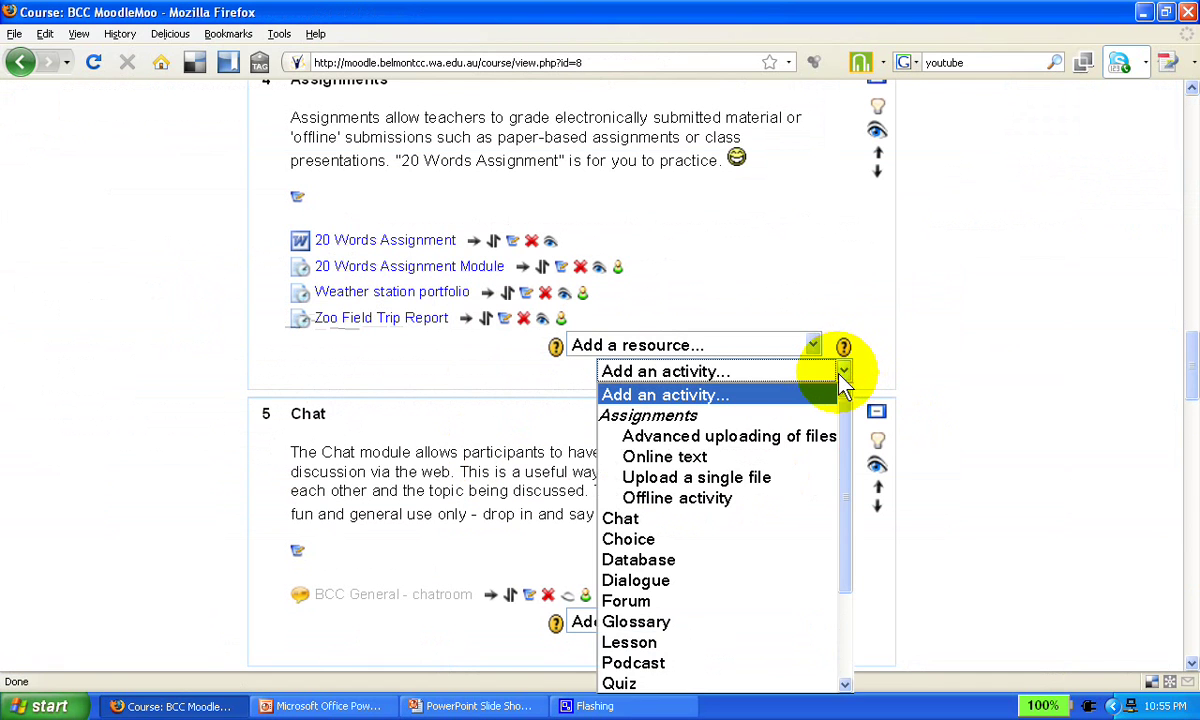
{"action": "left_click", "coordinate": [733, 479]}
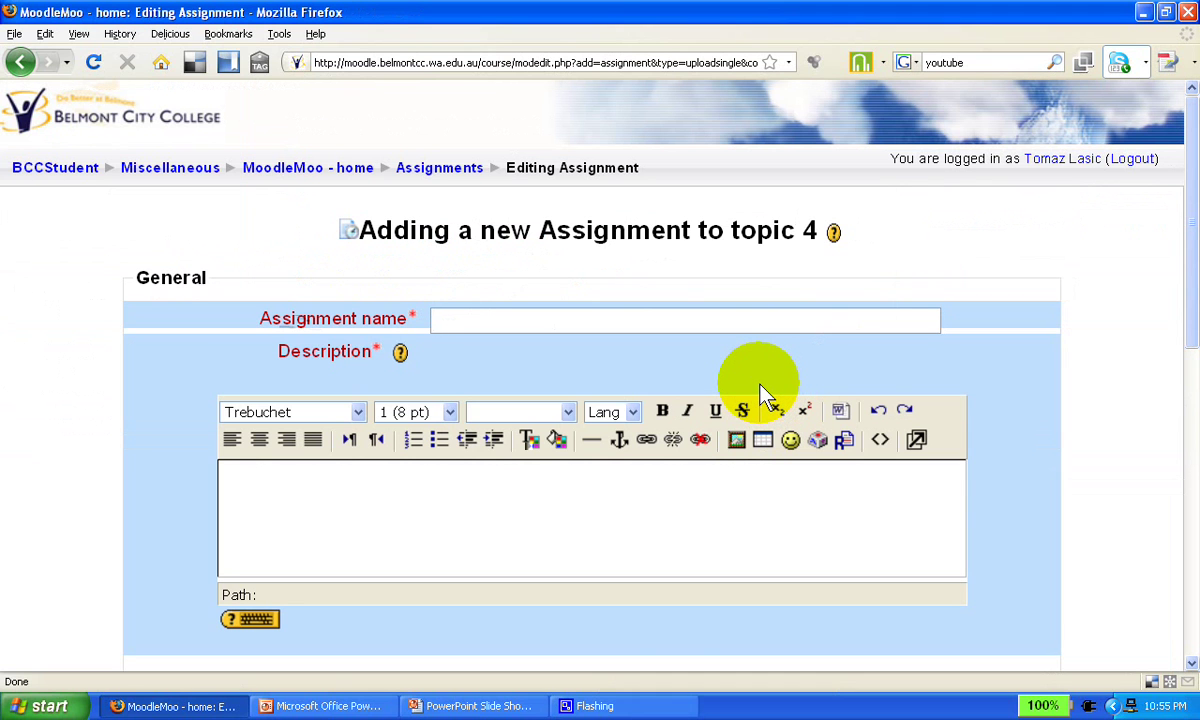
{"action": "scroll", "coordinate": [750, 393], "scroll_direction": "down", "scroll_amount": 5}
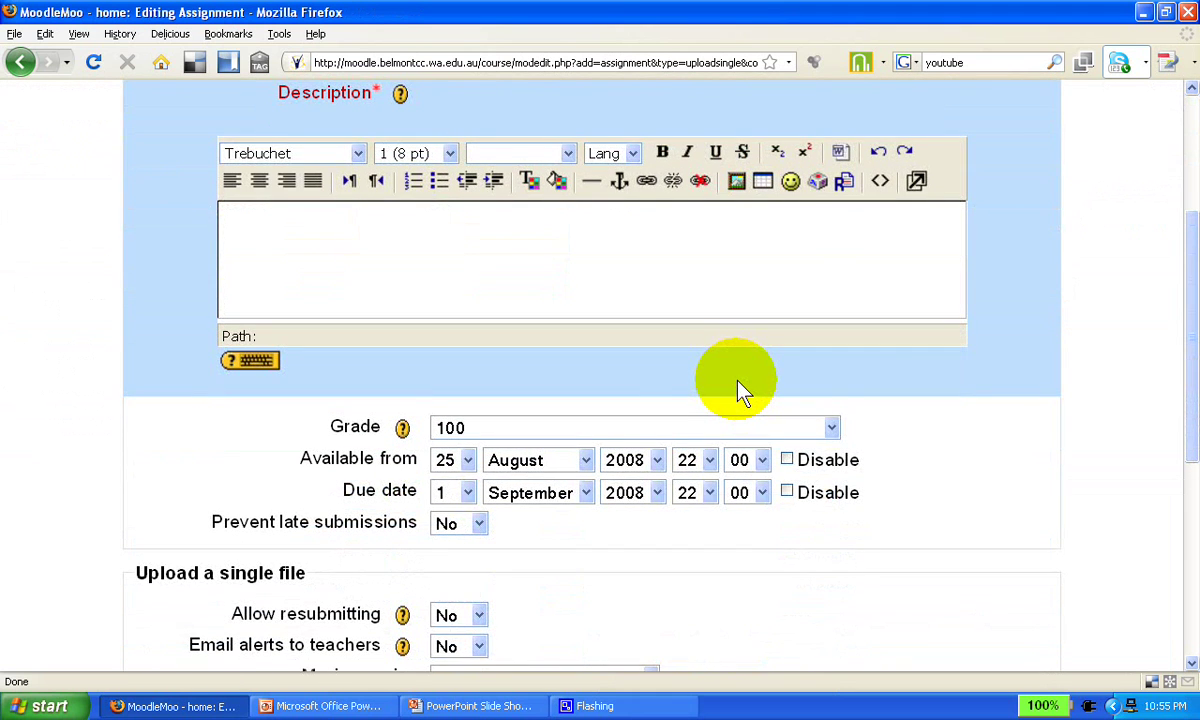
{"action": "scroll", "coordinate": [740, 392], "scroll_direction": "down", "scroll_amount": 3}
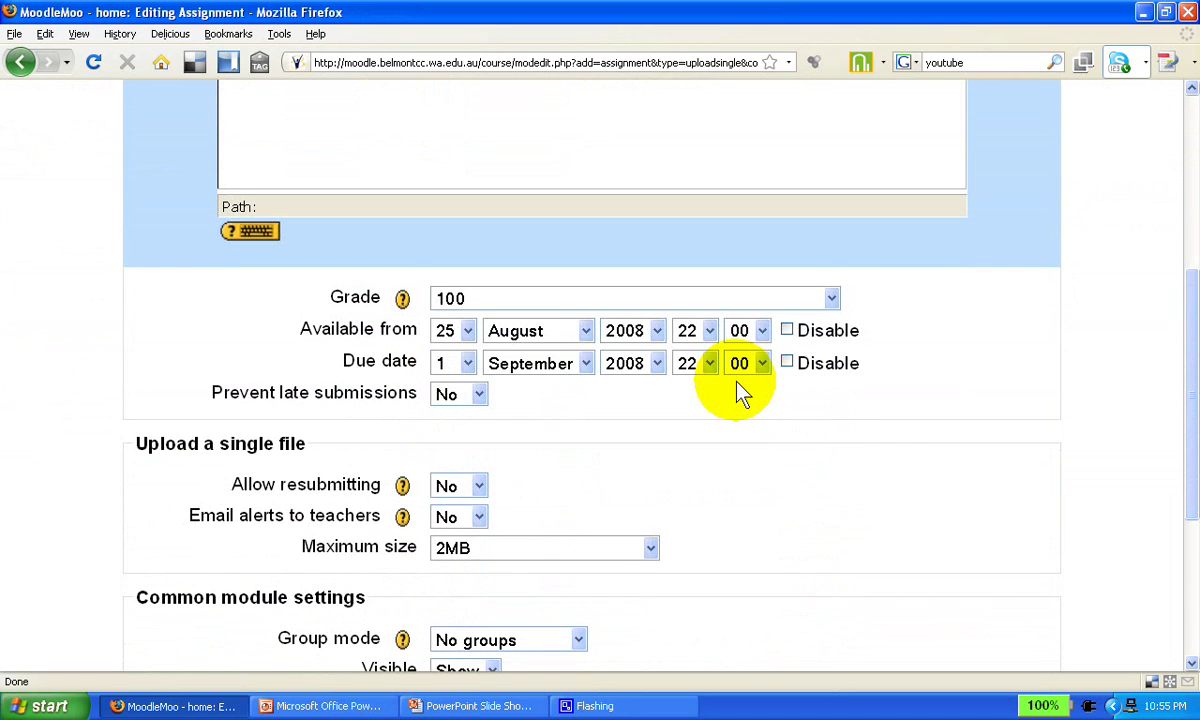
{"action": "scroll", "coordinate": [740, 393], "scroll_direction": "down", "scroll_amount": 4}
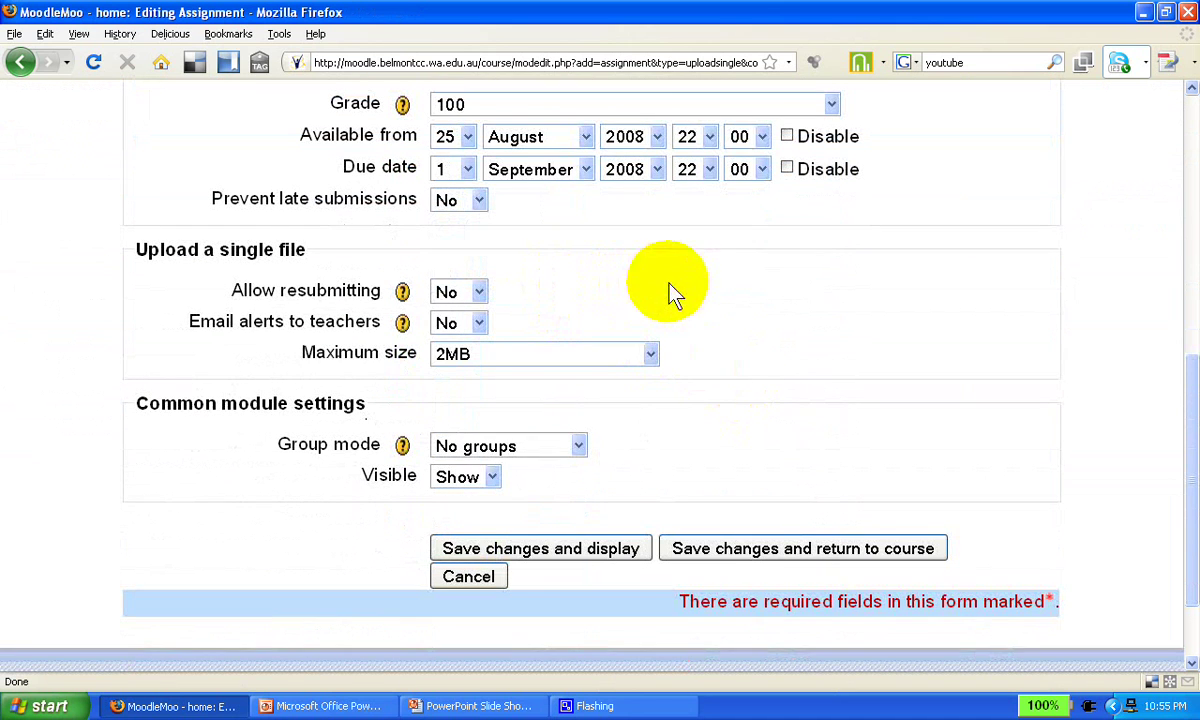